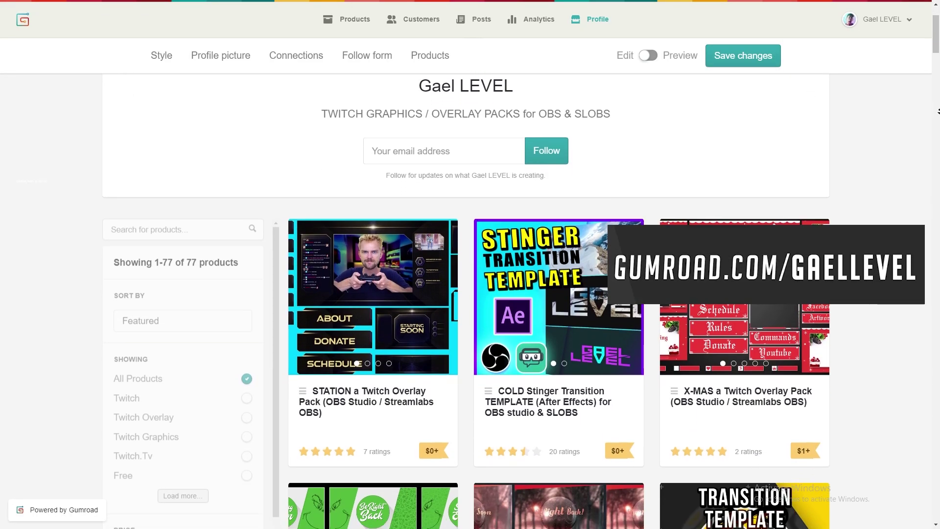
Scroll the Gumroad product grid down to the SNOW GLOBE ANIMATED TIP JAR card.
{"action": "scroll", "coordinate": [937, 111], "scroll_direction": "down", "scroll_amount": 3}
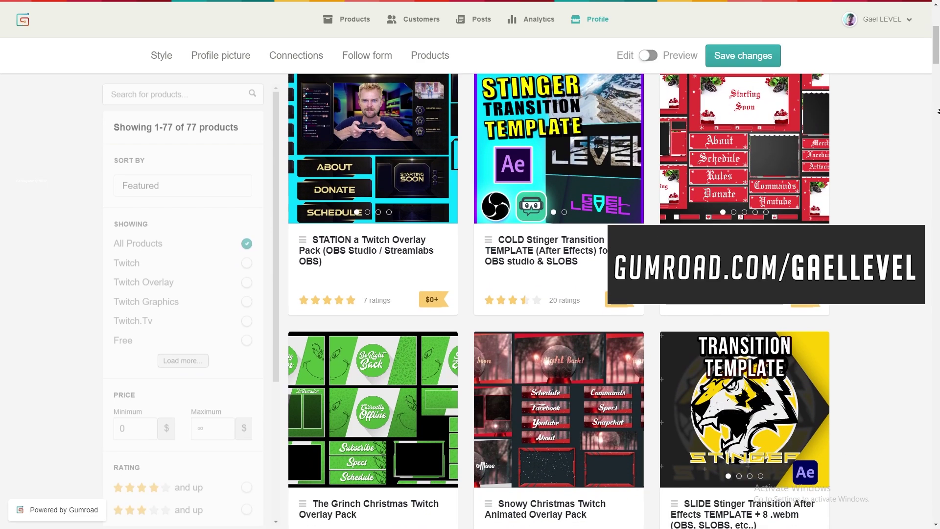
{"action": "scroll", "coordinate": [937, 112], "scroll_direction": "down", "scroll_amount": 4}
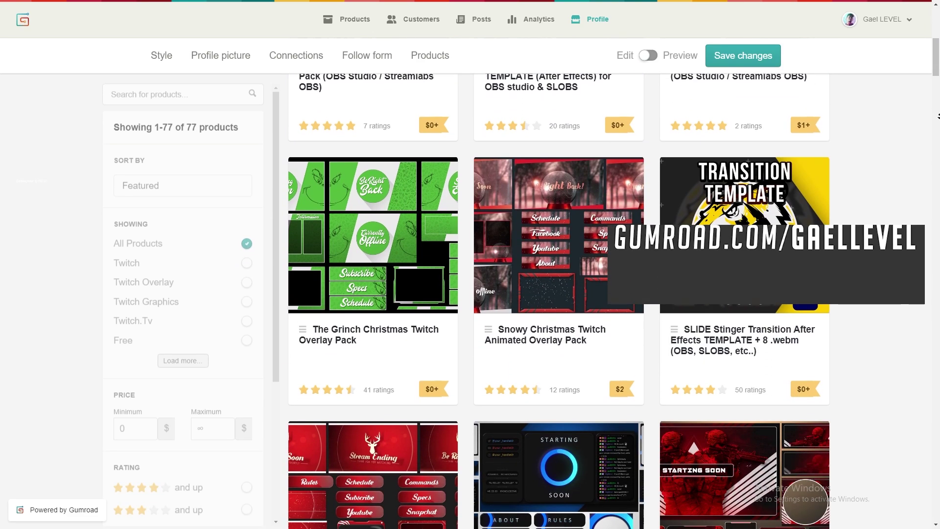
{"action": "scroll", "coordinate": [937, 117], "scroll_direction": "down", "scroll_amount": 5}
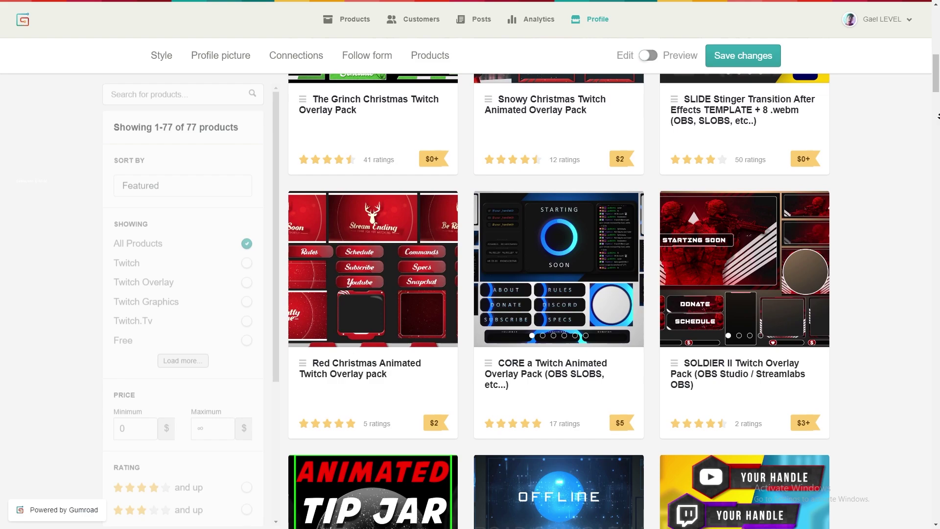
{"action": "scroll", "coordinate": [937, 117], "scroll_direction": "down", "scroll_amount": 5}
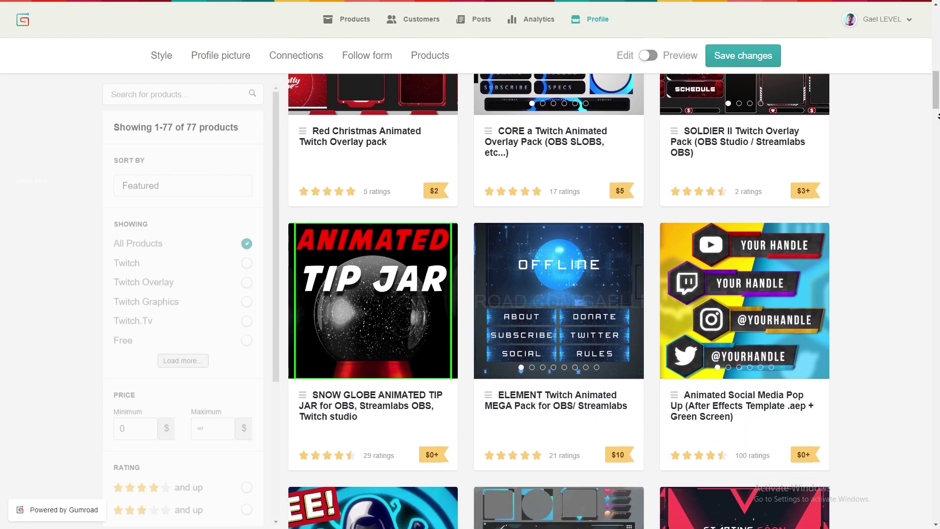
{"action": "scroll", "coordinate": [937, 117], "scroll_direction": "down", "scroll_amount": 6}
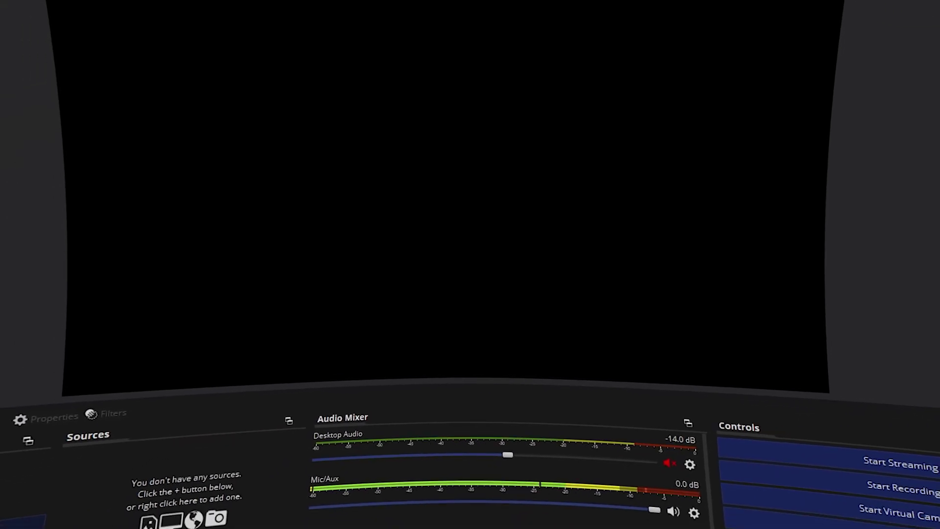
Add the existing C920 webcam to Scene 2 as a Video Capture Device source.
{"action": "left_click", "coordinate": [169, 508]}
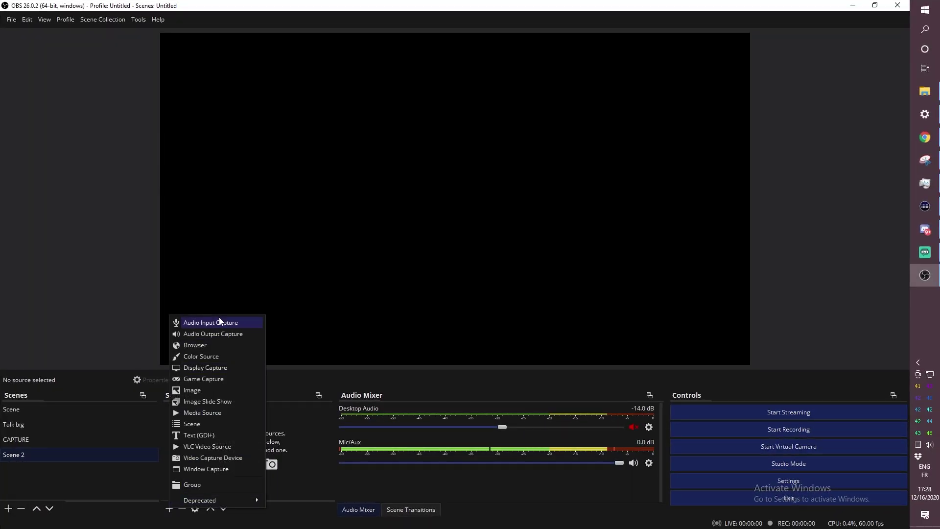
{"action": "left_click", "coordinate": [222, 456]}
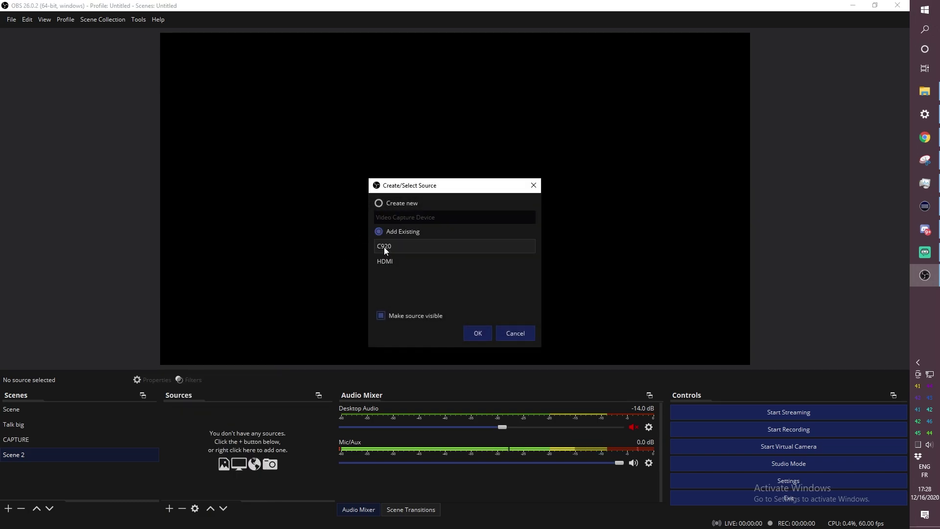
{"action": "left_click", "coordinate": [383, 247]}
{"action": "left_click", "coordinate": [476, 338]}
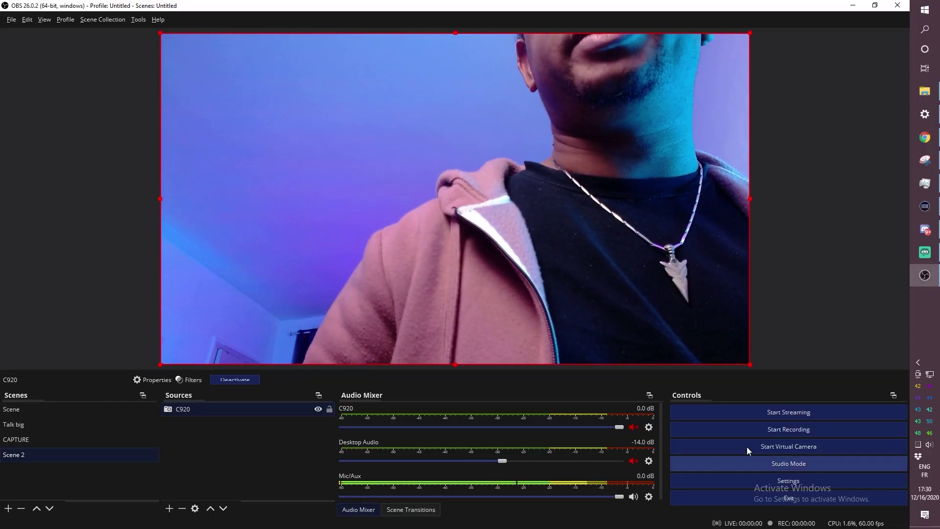
{"action": "left_click", "coordinate": [786, 479]}
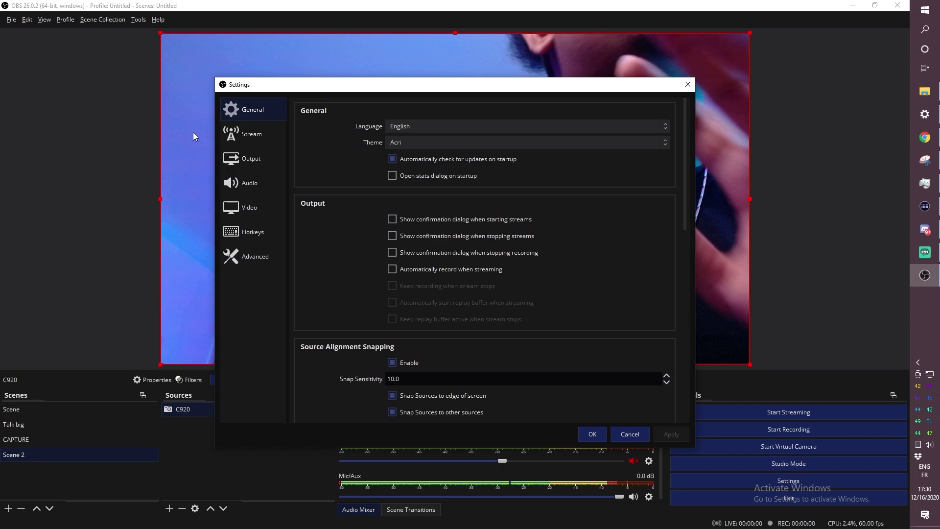
{"action": "left_click", "coordinate": [250, 158]}
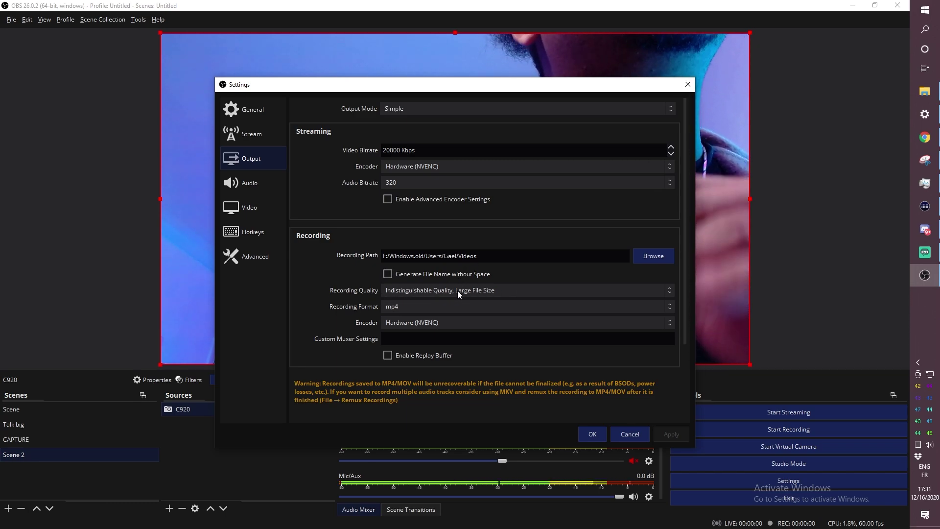
{"action": "left_click", "coordinate": [500, 292]}
{"action": "left_click", "coordinate": [331, 285]}
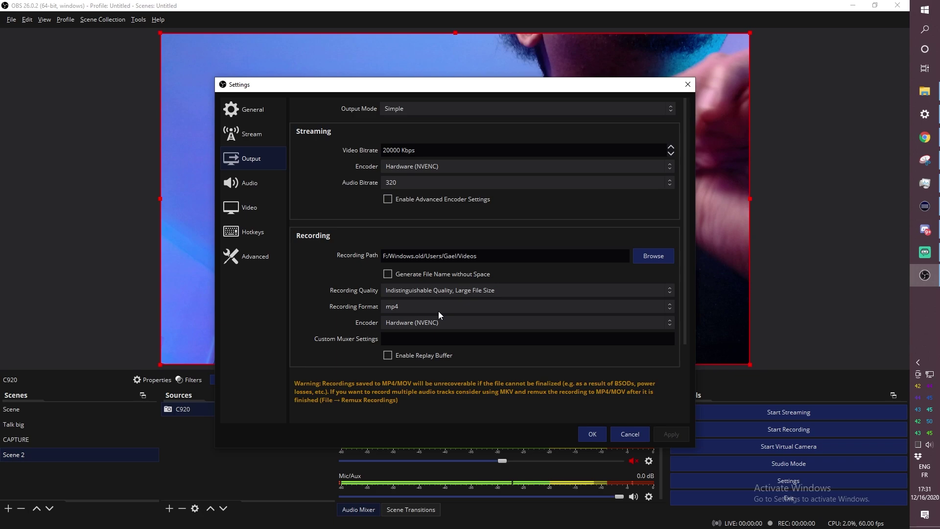
{"action": "left_click", "coordinate": [253, 214]}
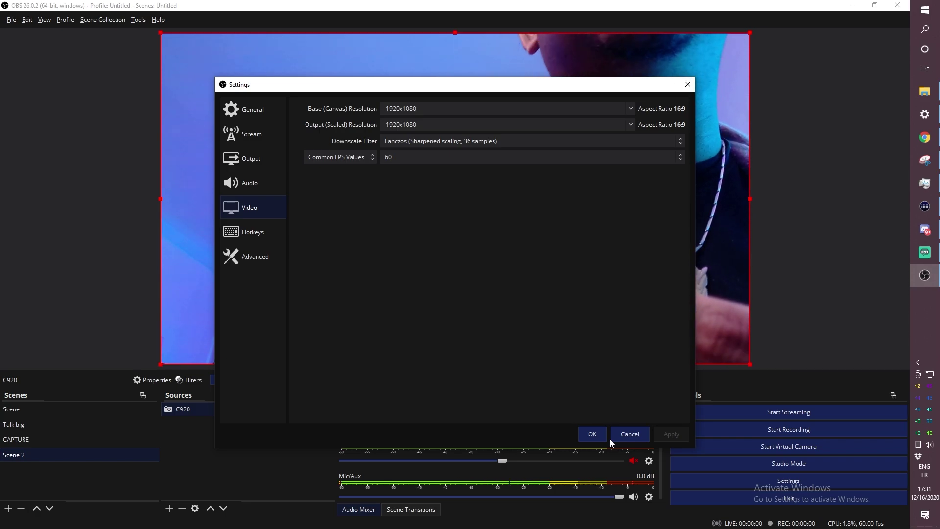
{"action": "left_click", "coordinate": [591, 433]}
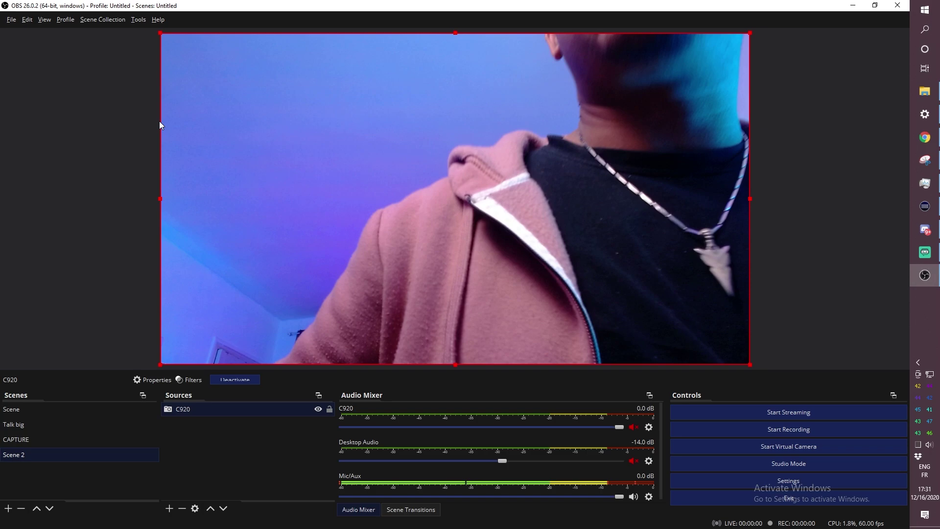
Bring up the context menu for the C920 source in the preview.
{"action": "right_click", "coordinate": [218, 408]}
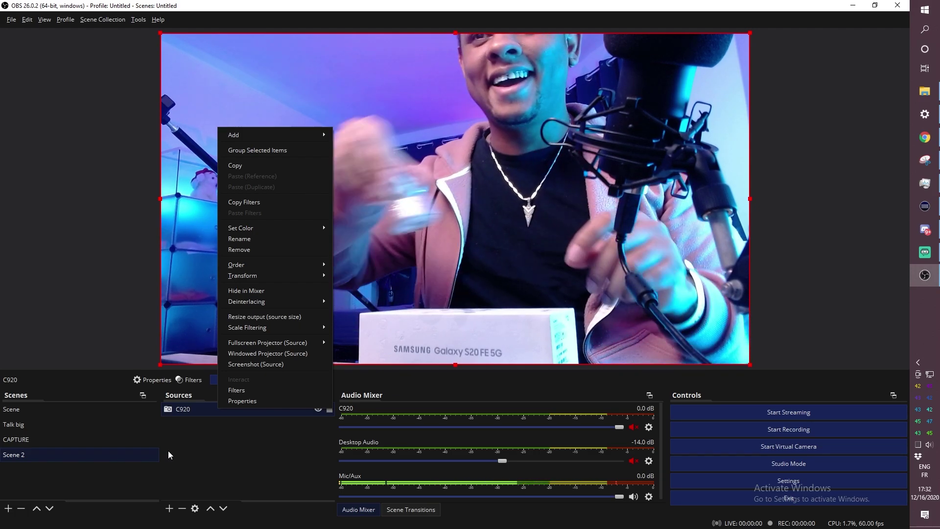
Close the C920 context menu and deselect the webcam source.
{"action": "left_click", "coordinate": [219, 455]}
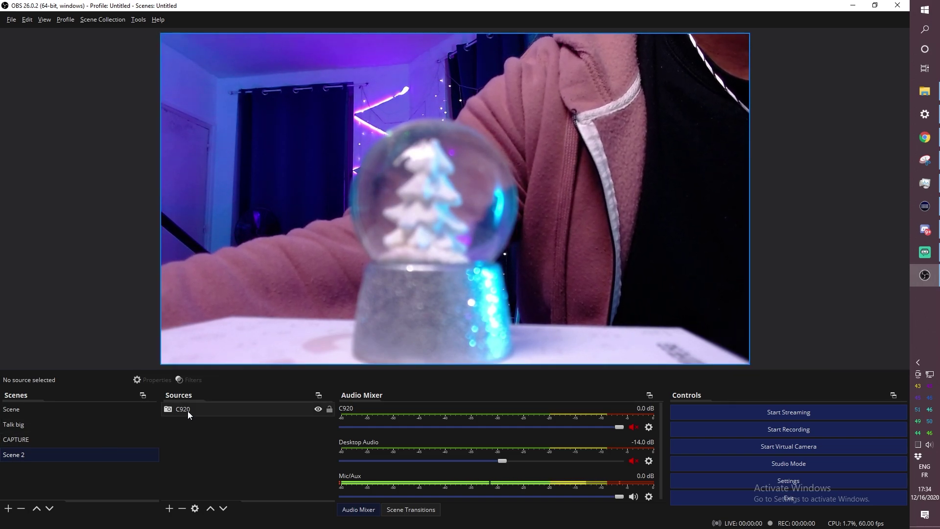
Open the C920 webcam's Configure Video adjustment window from its properties.
{"action": "right_click", "coordinate": [187, 411]}
{"action": "left_click", "coordinate": [224, 402]}
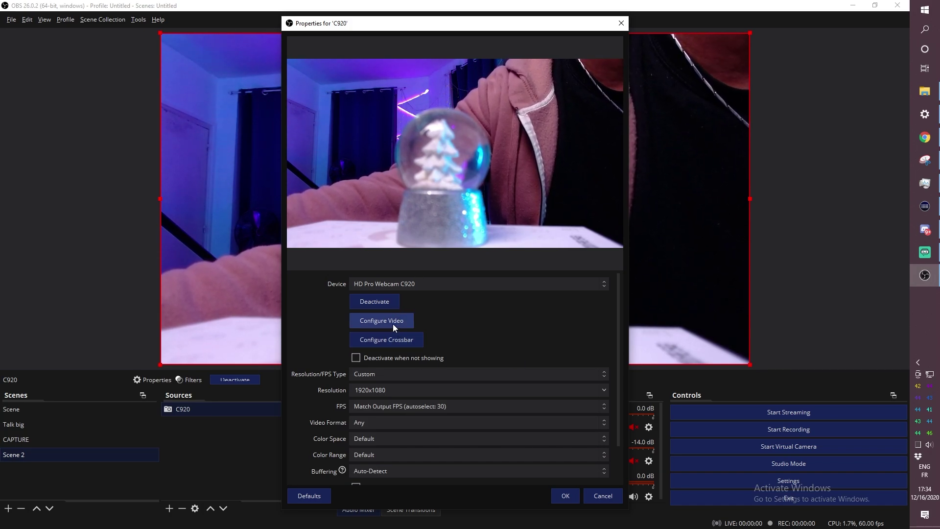
{"action": "left_click", "coordinate": [376, 320]}
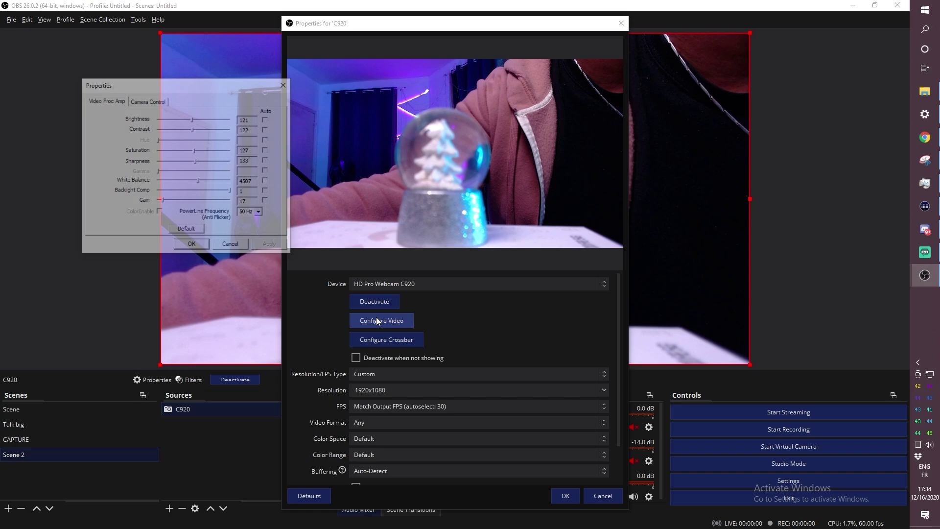
{"action": "left_click_drag", "start_coordinate": [191, 86], "coordinate": [709, 94]}
On Camera Control, untick Focus Auto and set manual focus to 120.
{"action": "left_click", "coordinate": [667, 110]}
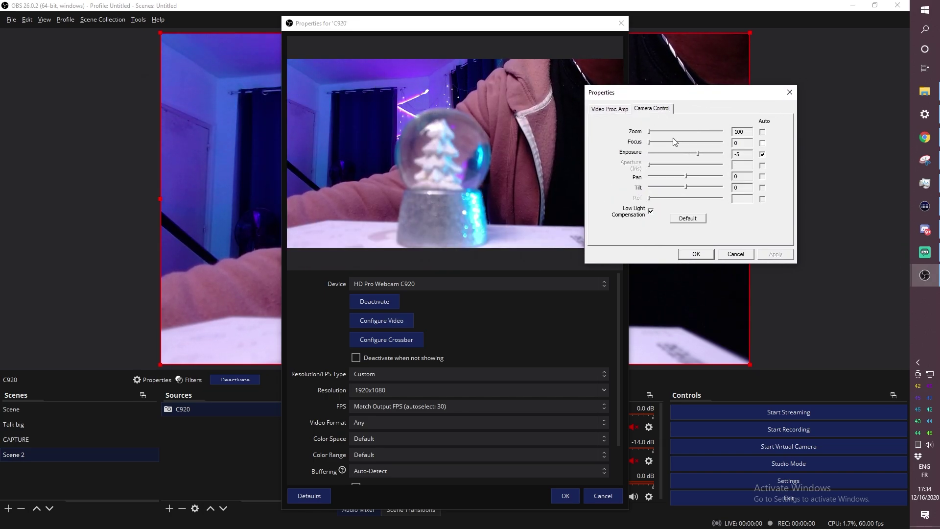
{"action": "left_click", "coordinate": [763, 146]}
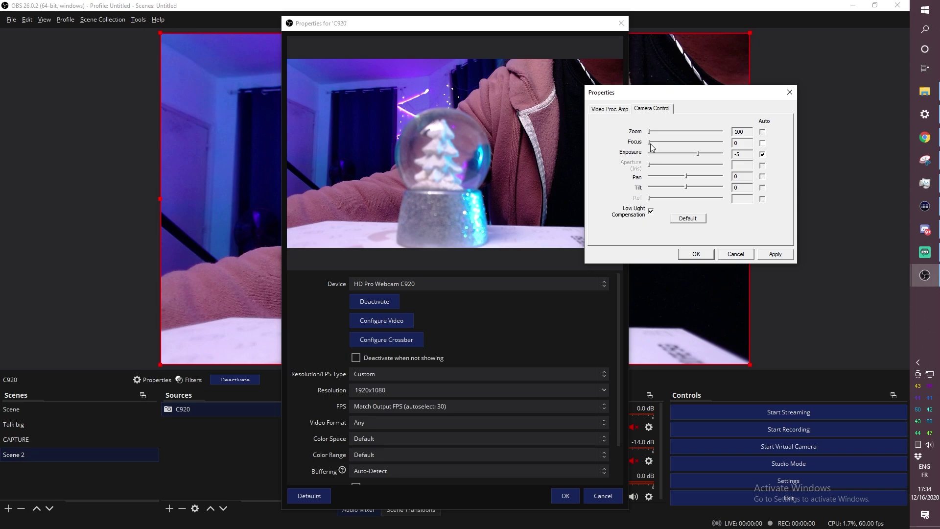
{"action": "left_click_drag", "start_coordinate": [650, 145], "coordinate": [694, 144]}
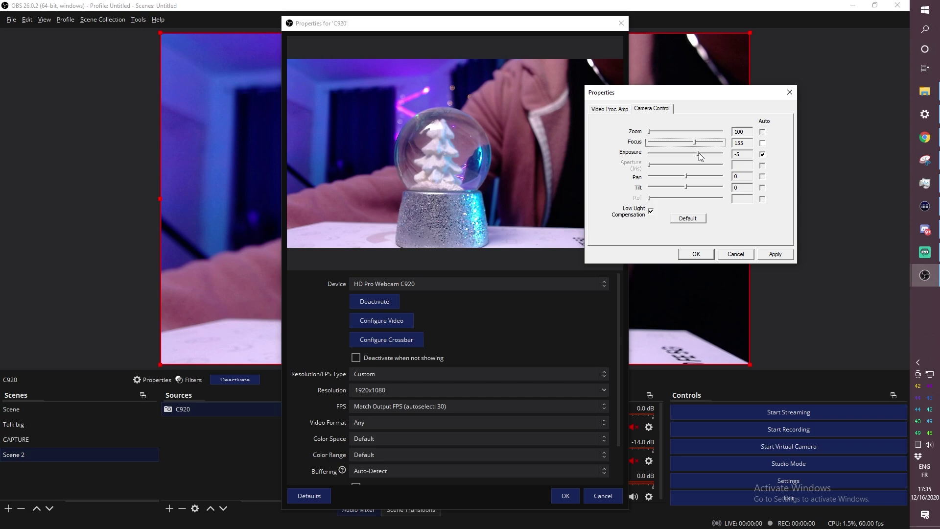
{"action": "left_click_drag", "start_coordinate": [694, 142], "coordinate": [696, 141]}
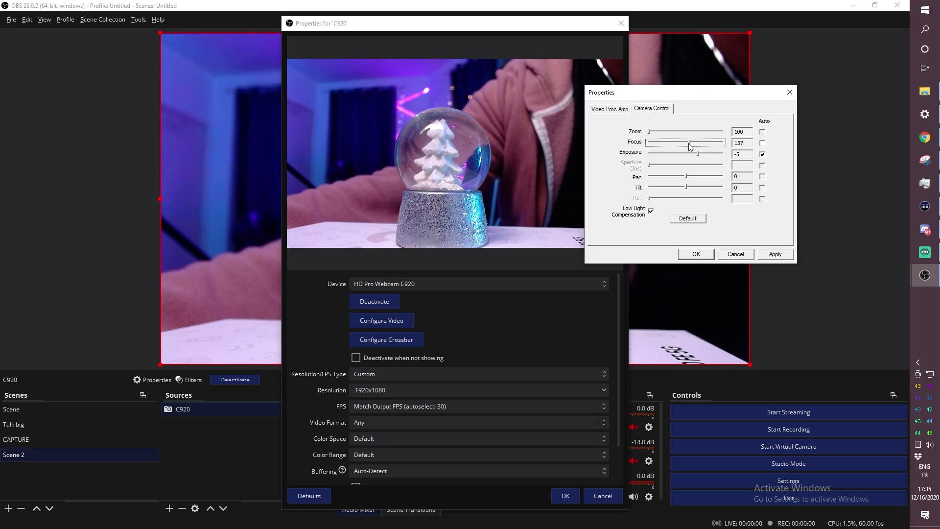
{"action": "left_click_drag", "start_coordinate": [688, 142], "coordinate": [681, 143]}
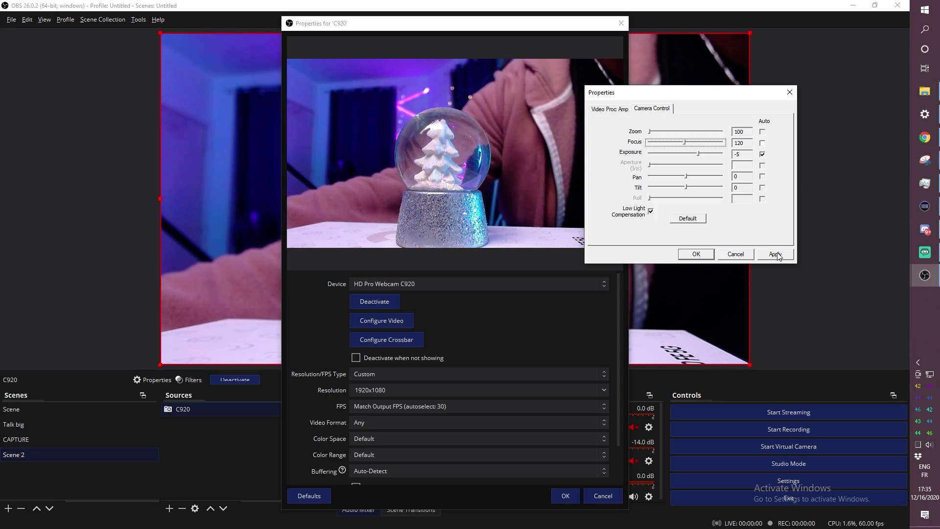
Keep the focus setting and close the Camera Control and C920 Properties windows.
{"action": "left_click", "coordinate": [696, 254]}
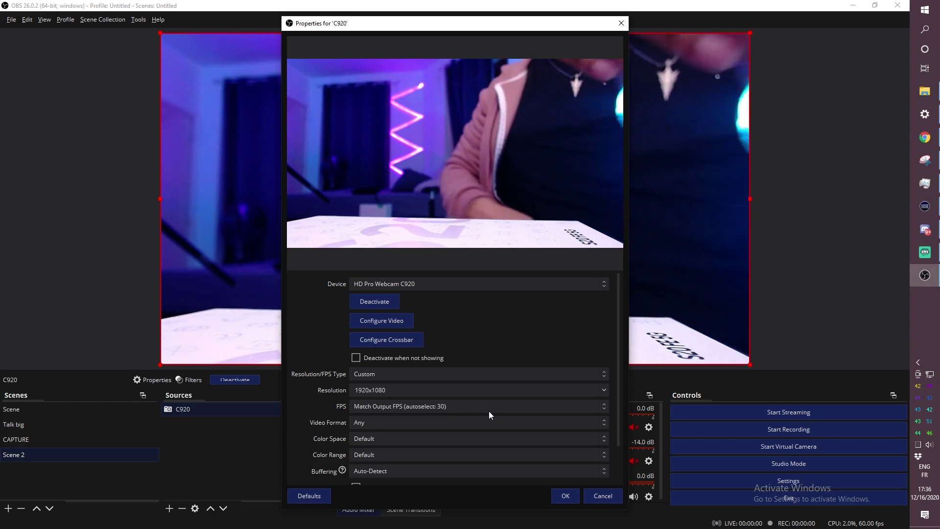
{"action": "left_click", "coordinate": [567, 496]}
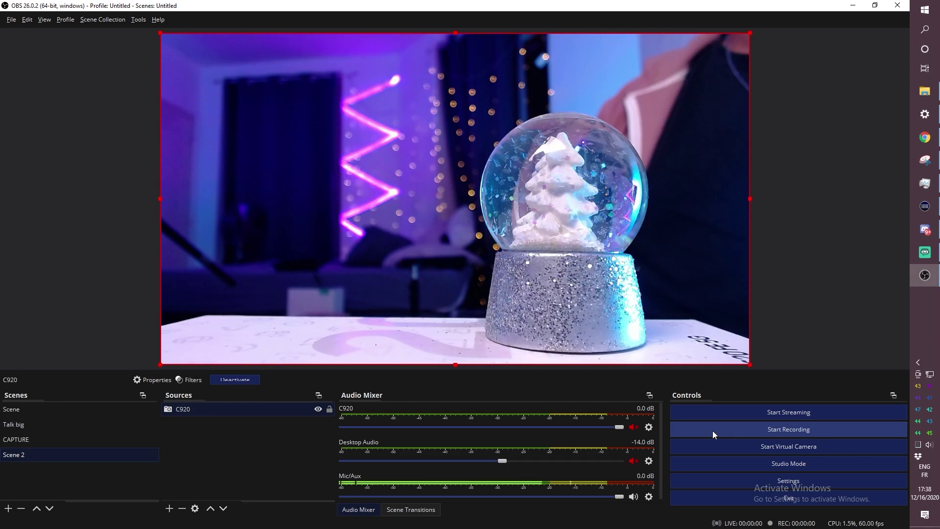
Record a short clip of the scene, then hide and deselect the C920 webcam.
{"action": "left_click", "coordinate": [713, 435]}
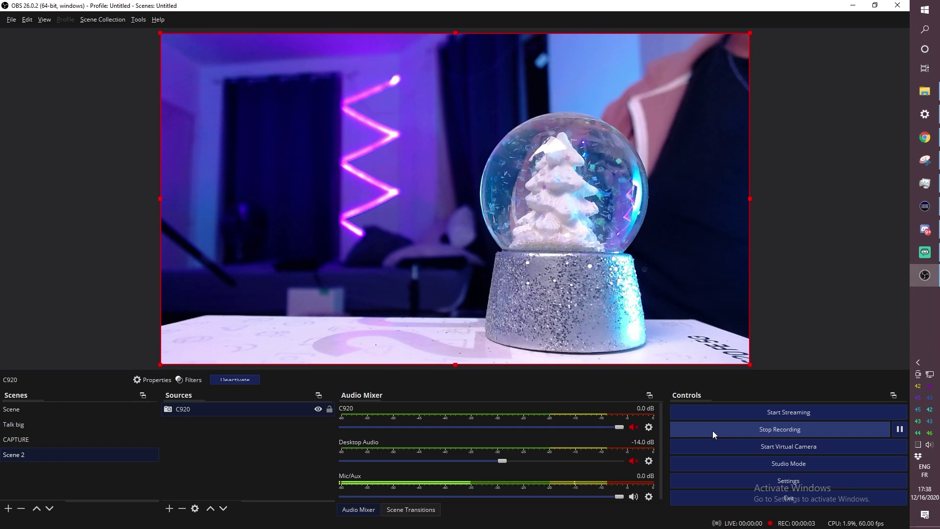
{"action": "left_click", "coordinate": [712, 430]}
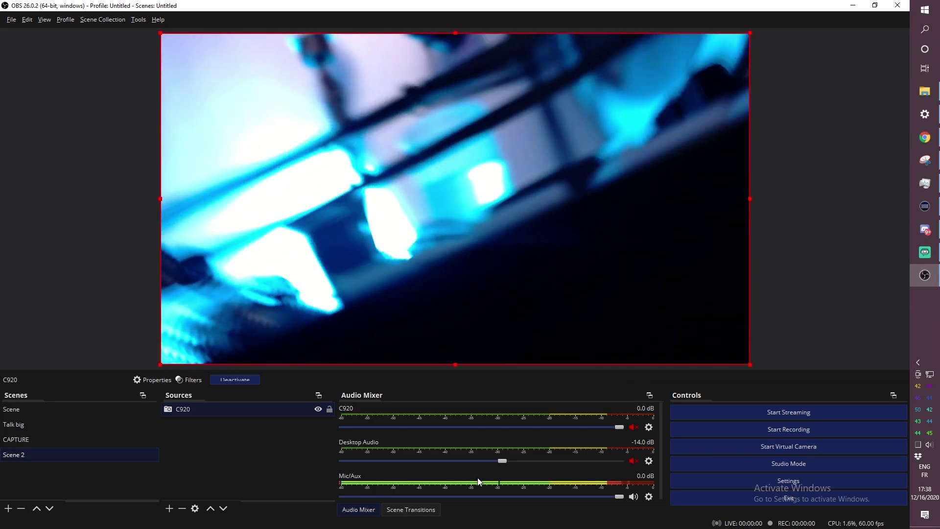
{"action": "left_click", "coordinate": [317, 409]}
{"action": "left_click", "coordinate": [229, 448]}
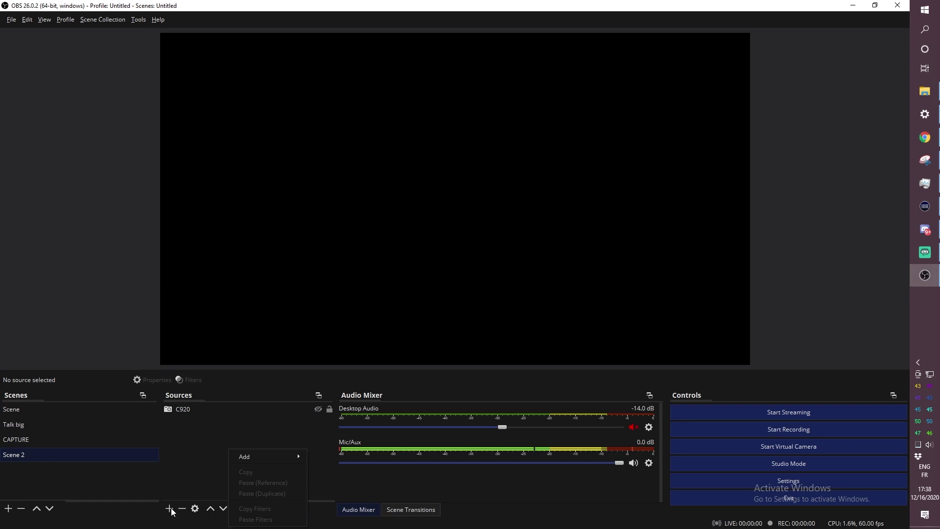
Create a new Media Source named 'globe' in Scene 2.
{"action": "mouse_move", "coordinate": [258, 456]}
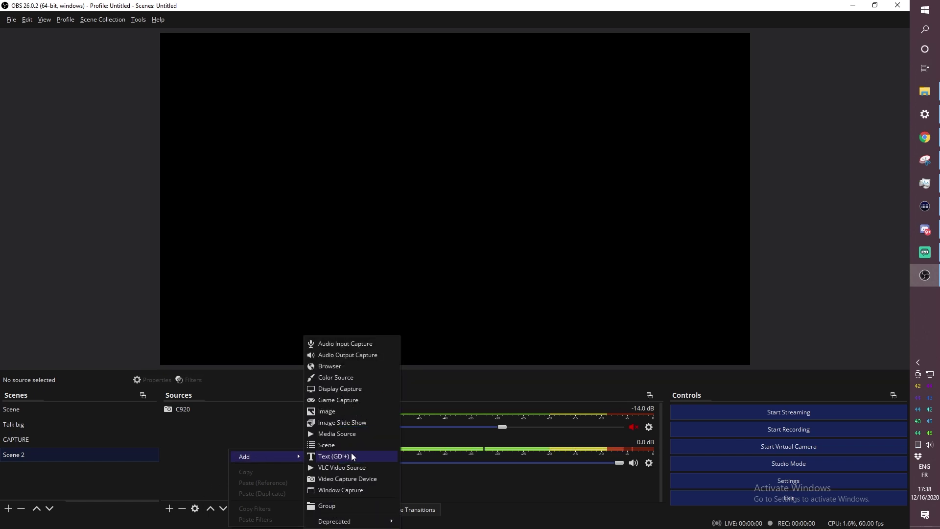
{"action": "left_click", "coordinate": [345, 434]}
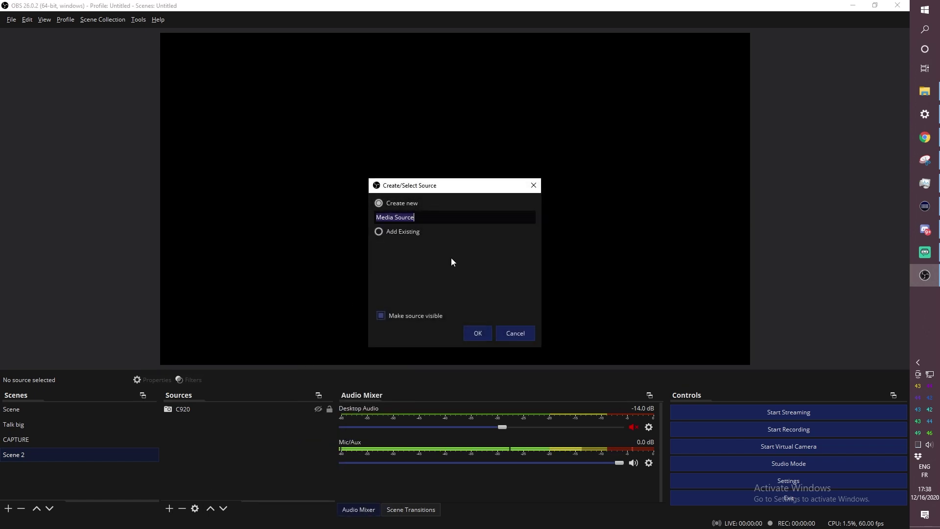
{"action": "type", "text": "globe"}
{"action": "left_click", "coordinate": [479, 333]}
{"action": "left_click", "coordinate": [597, 328]}
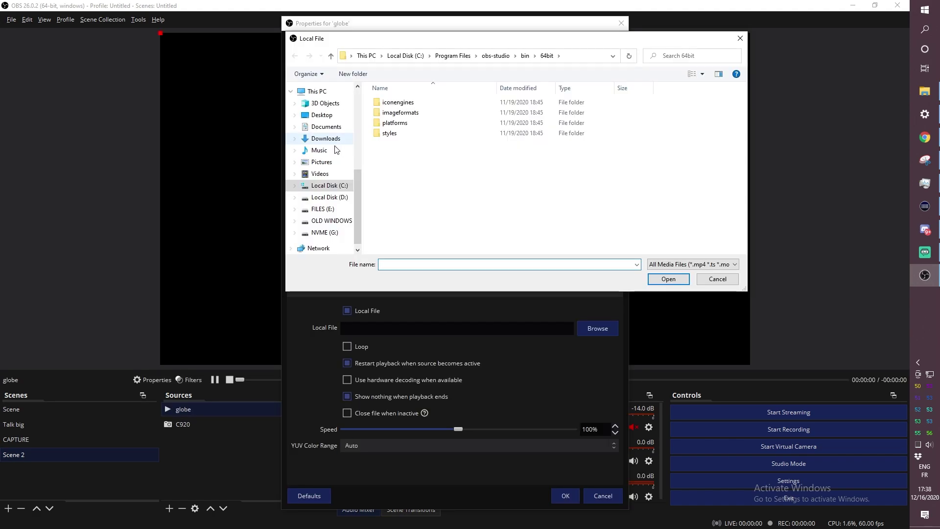
{"action": "scroll", "coordinate": [337, 150], "scroll_direction": "up", "scroll_amount": 5}
{"action": "left_click", "coordinate": [316, 107]}
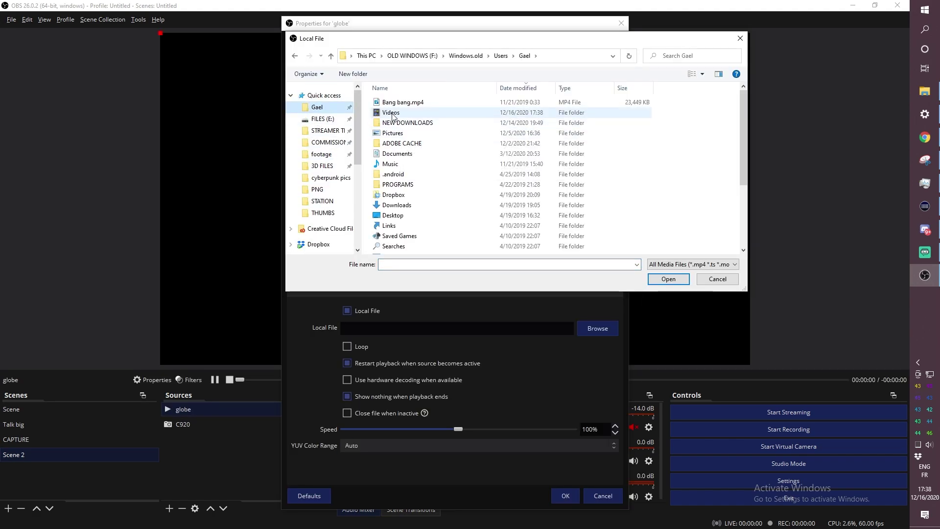
{"action": "double_click", "coordinate": [392, 115]}
{"action": "double_click", "coordinate": [607, 221]}
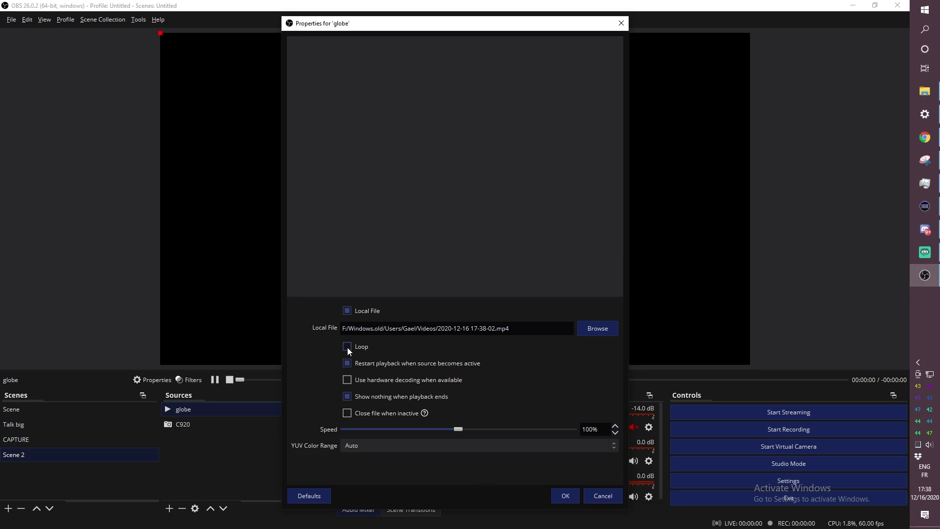
Confirm the globe media source properties so the clip plays in the preview.
{"action": "left_click", "coordinate": [564, 496]}
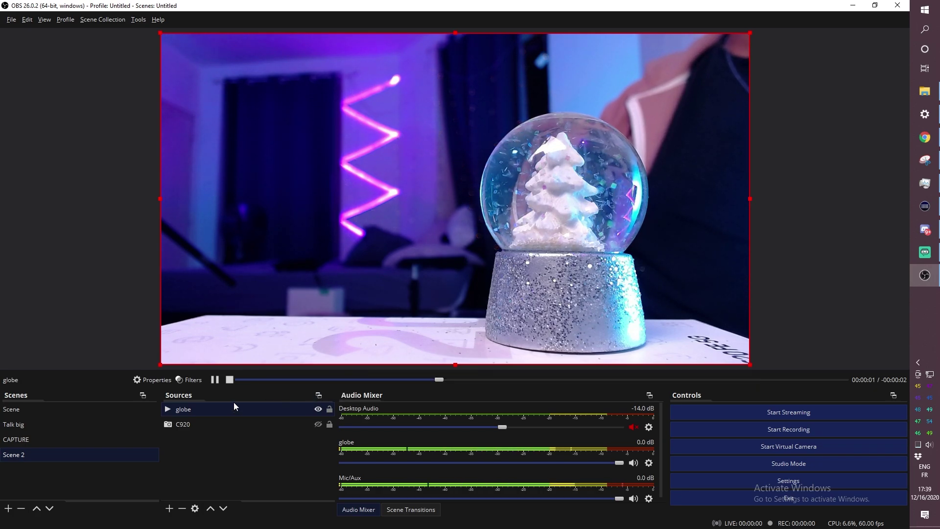
Add a Text (GDI+) source named 'Starting' reading 'Starting' and 'Soon' on two lines.
{"action": "left_click", "coordinate": [169, 508]}
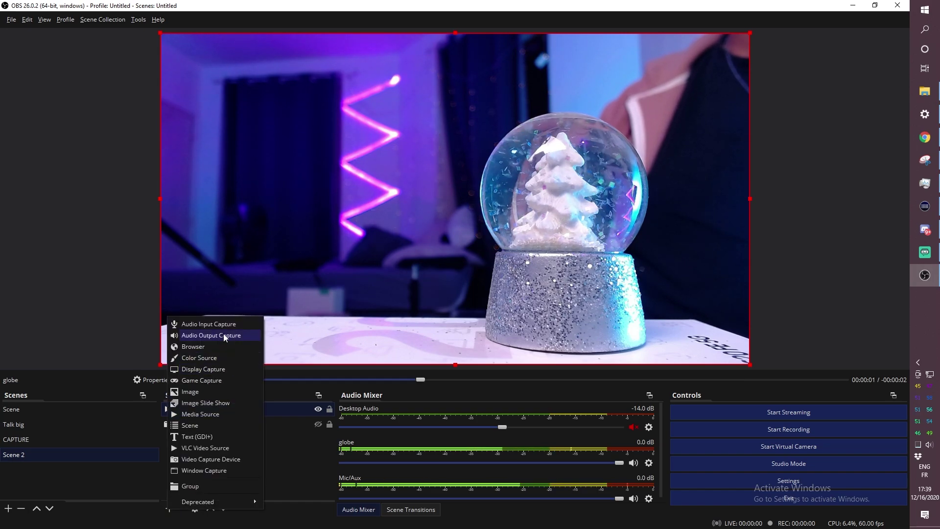
{"action": "left_click", "coordinate": [213, 432]}
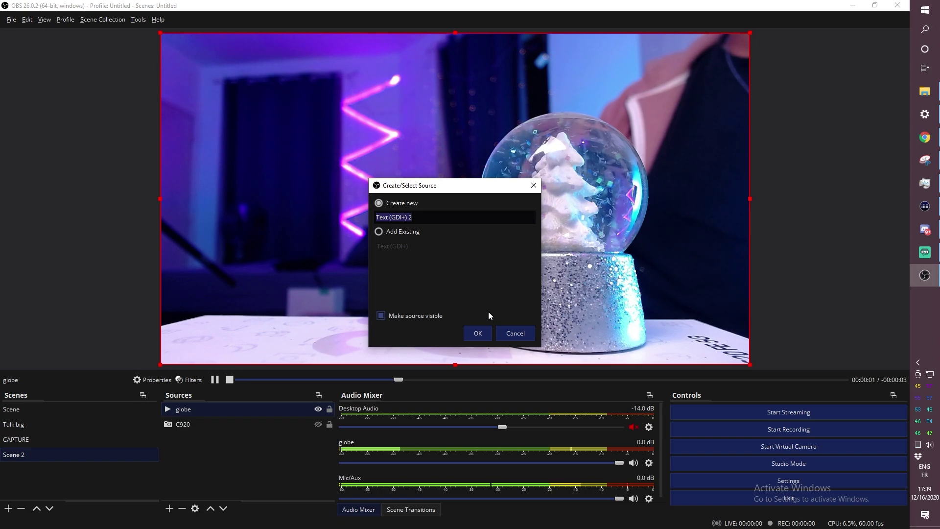
{"action": "type", "text": "Starting"}
{"action": "key", "text": "Return"}
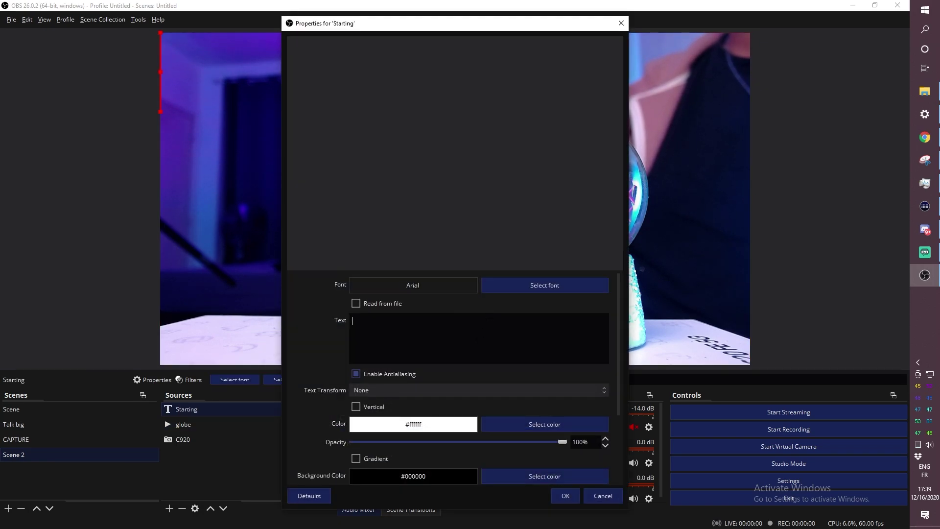
{"action": "type", "text": "Starting"}
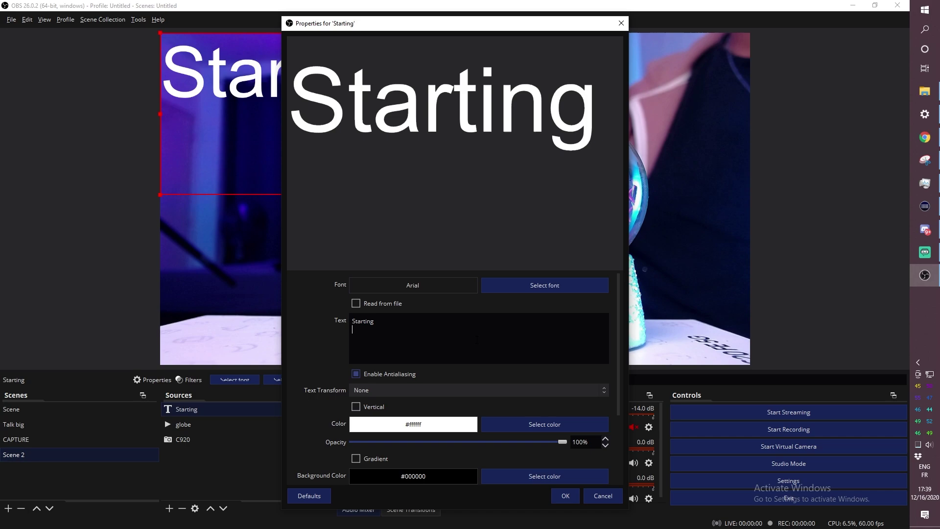
{"action": "key", "text": "Return"}
{"action": "type", "text": "Soon"}
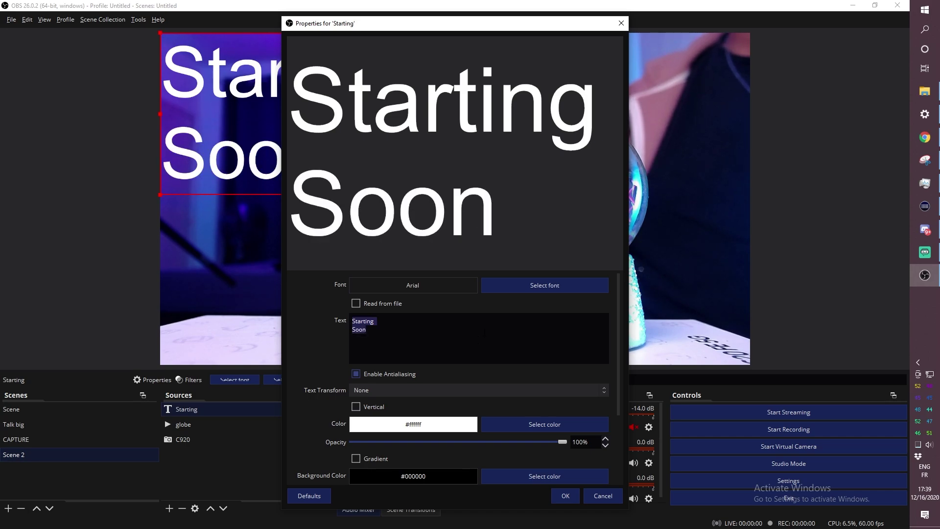
Try the Another Danger - Demo font on the title text.
{"action": "left_click", "coordinate": [535, 284]}
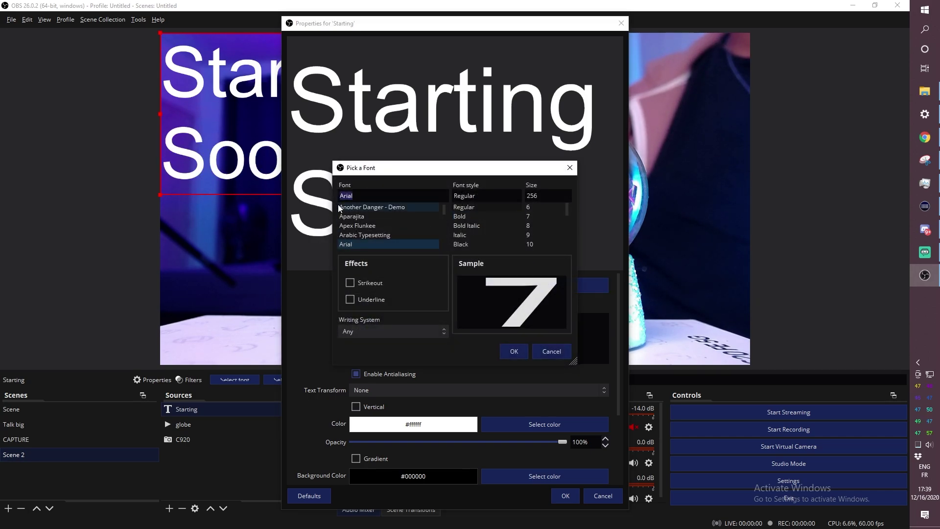
{"action": "left_click", "coordinate": [365, 207]}
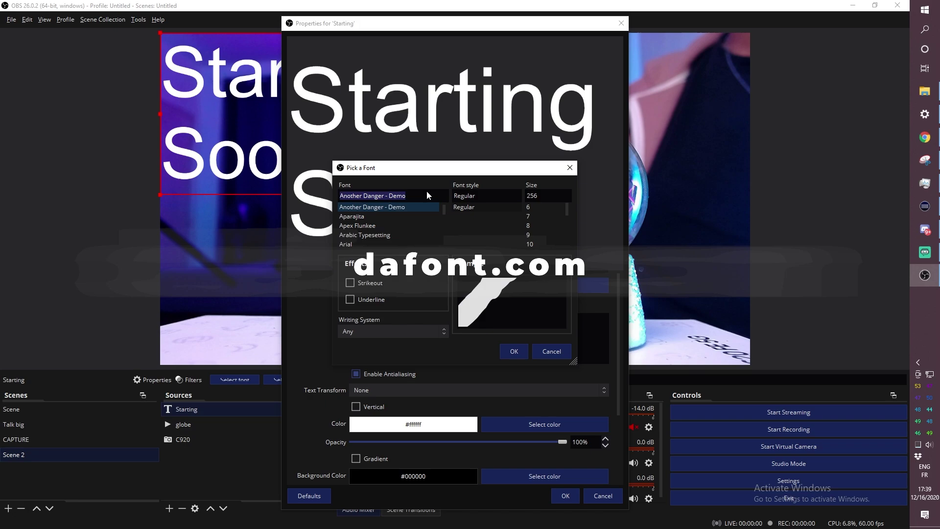
{"action": "left_click_drag", "start_coordinate": [458, 161], "coordinate": [577, 117]}
{"action": "key", "text": "Return"}
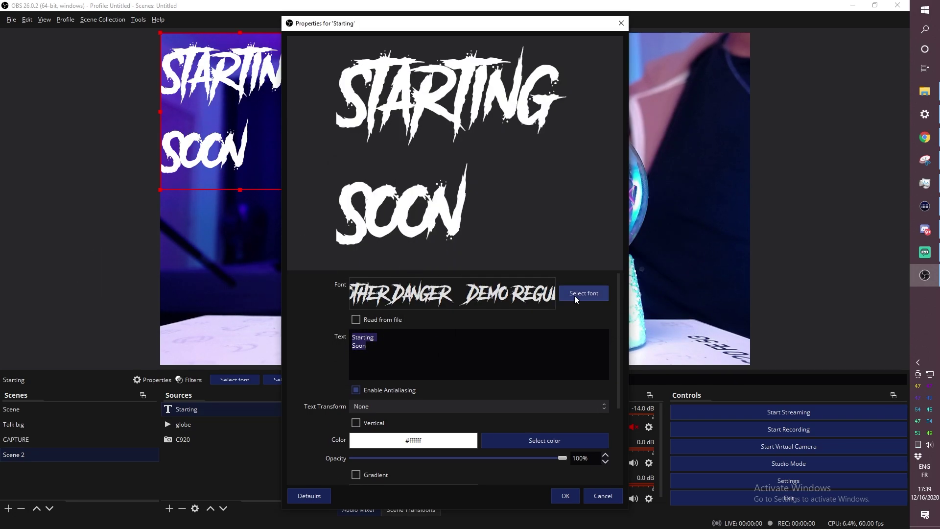
Switch the title to fancyPens Regular and delete the 'Soon' line, leaving just 'Starting'.
{"action": "left_click", "coordinate": [575, 296]}
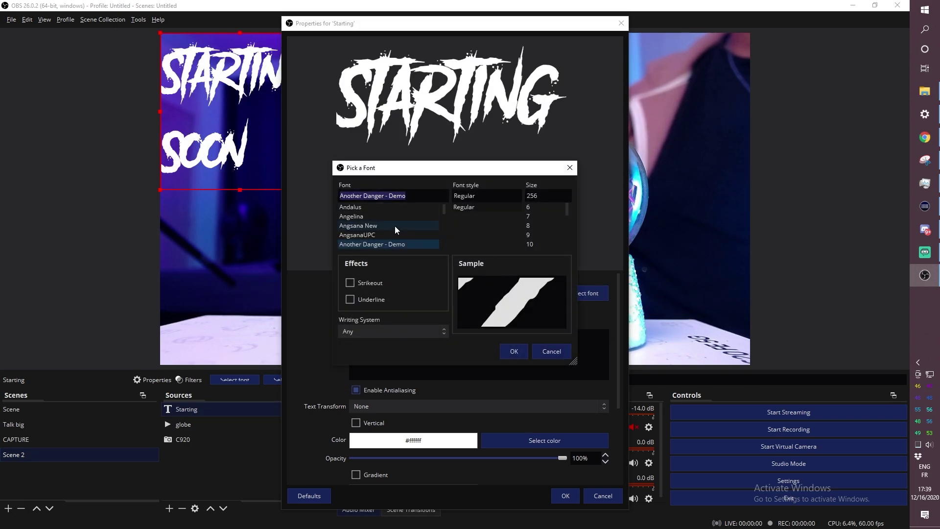
{"action": "scroll", "coordinate": [394, 225], "scroll_direction": "down", "scroll_amount": 4}
{"action": "scroll", "coordinate": [395, 225], "scroll_direction": "up", "scroll_amount": 2}
{"action": "left_click", "coordinate": [384, 216]}
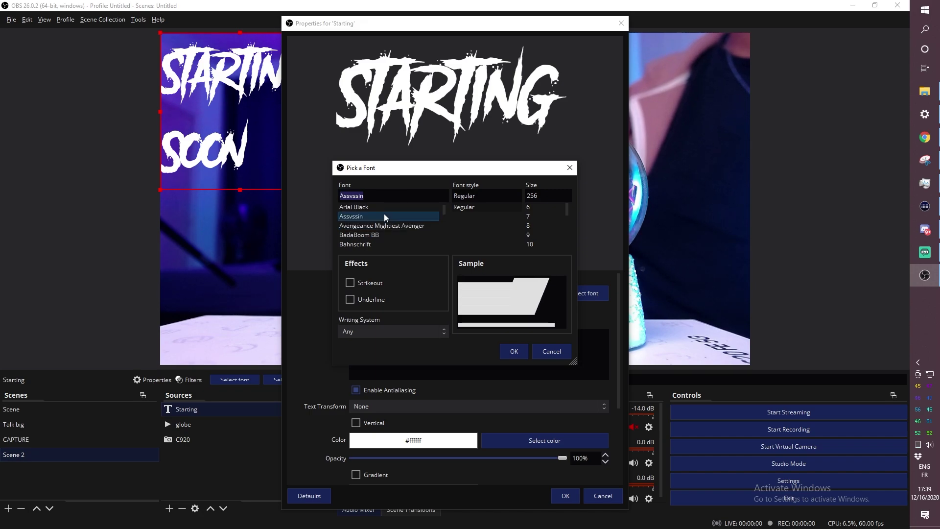
{"action": "left_click", "coordinate": [551, 223]}
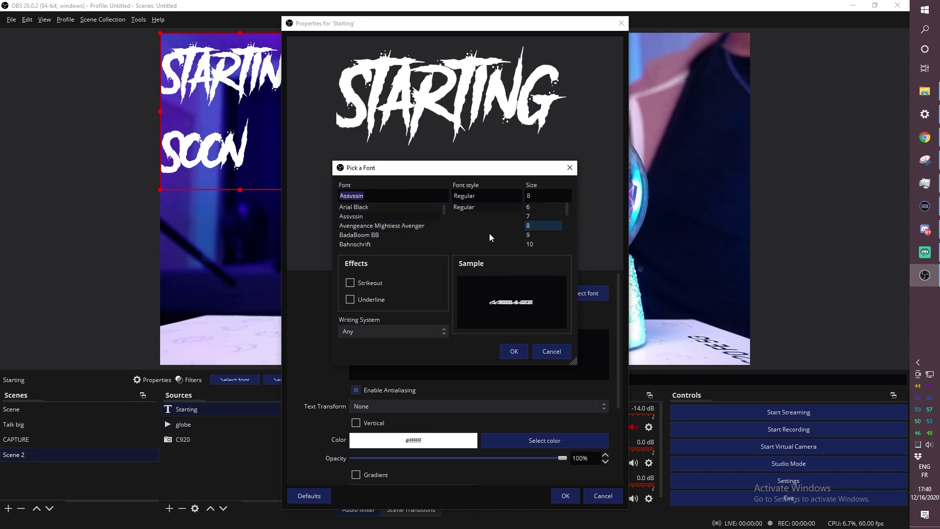
{"action": "scroll", "coordinate": [536, 236], "scroll_direction": "down", "scroll_amount": 2}
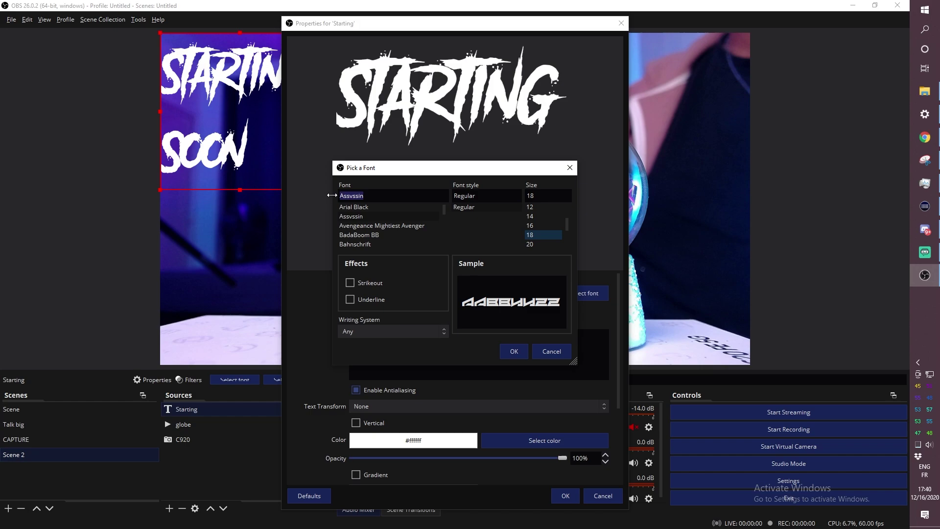
{"action": "key", "text": "Up"}
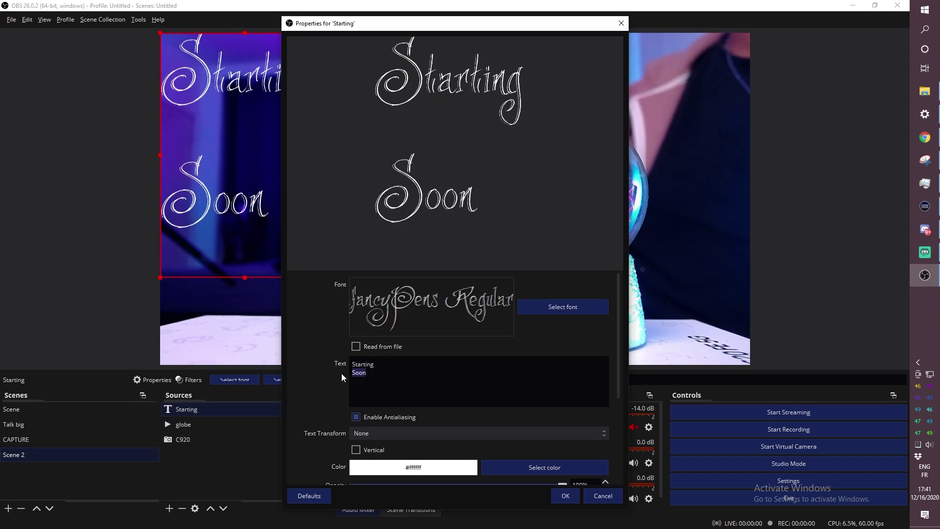
{"action": "key", "text": "BackSpace"}
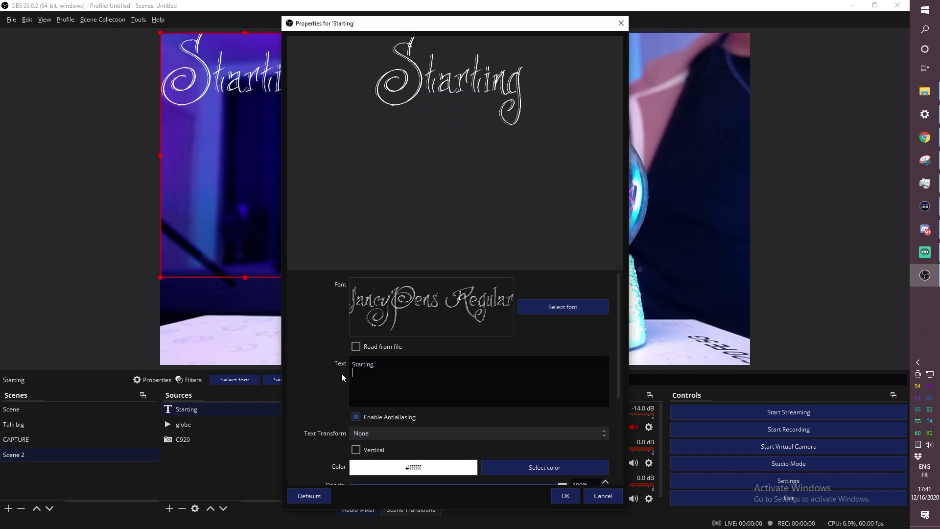
{"action": "key", "text": "BackSpace"}
Apply the text changes, then enlarge and reposition the Starting title.
{"action": "left_click", "coordinate": [563, 495]}
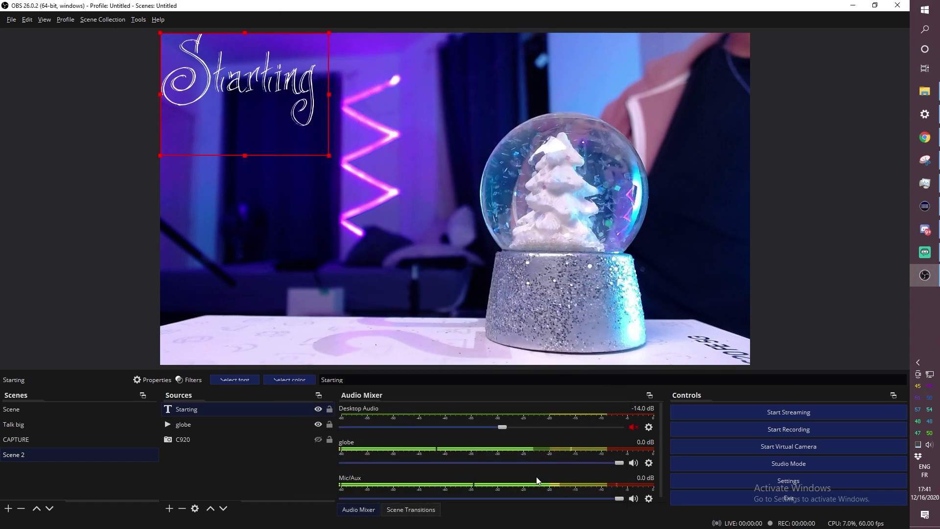
{"action": "left_click_drag", "start_coordinate": [223, 82], "coordinate": [260, 168]}
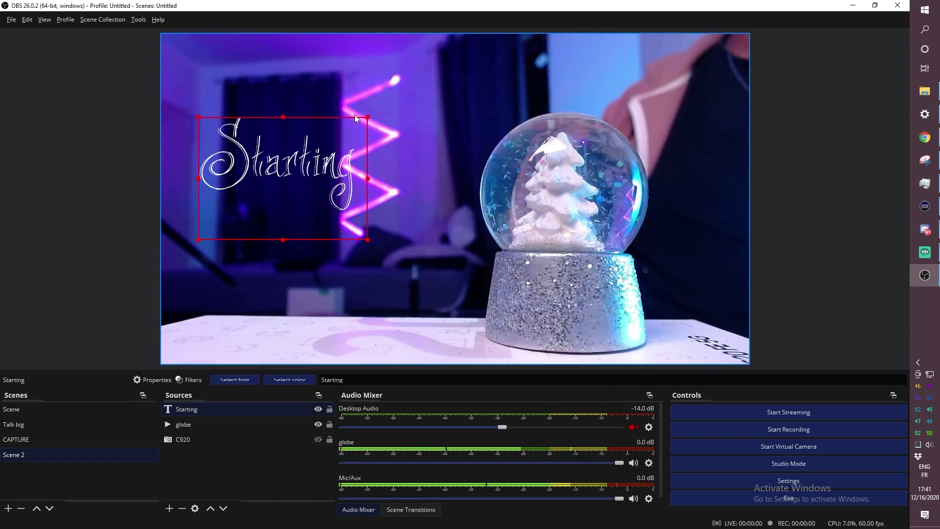
{"action": "left_click_drag", "start_coordinate": [368, 117], "coordinate": [460, 87]}
{"action": "left_click_drag", "start_coordinate": [416, 128], "coordinate": [408, 147]}
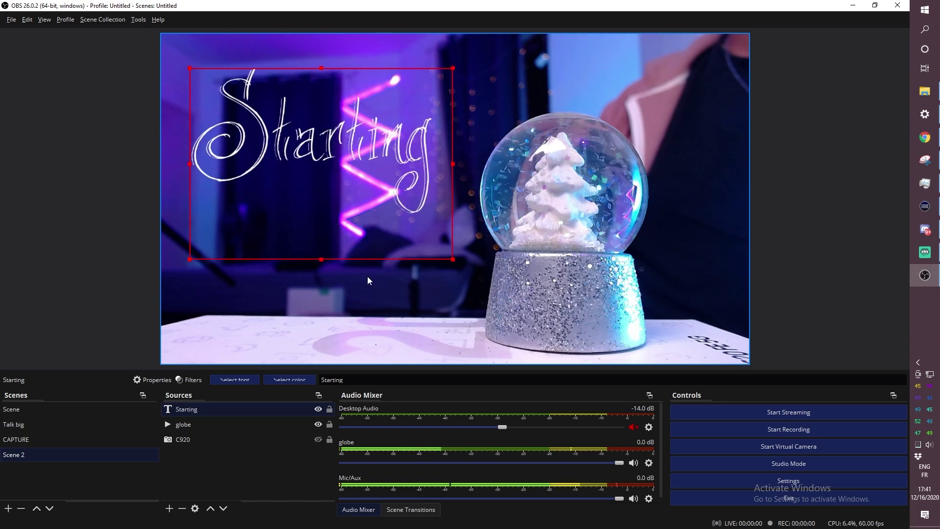
Duplicate the Starting text source and change the copy's text to 'Soon'.
{"action": "right_click", "coordinate": [189, 412]}
{"action": "left_click", "coordinate": [225, 194]}
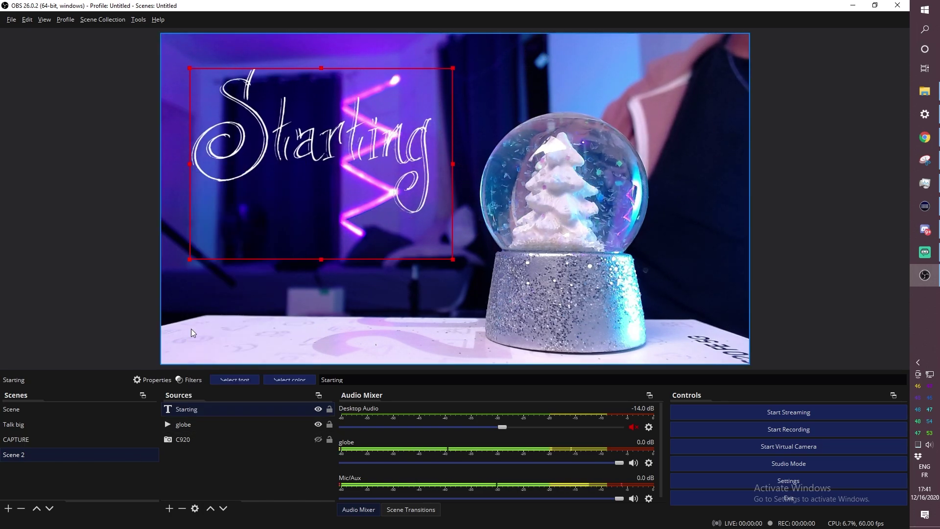
{"action": "right_click", "coordinate": [189, 406]}
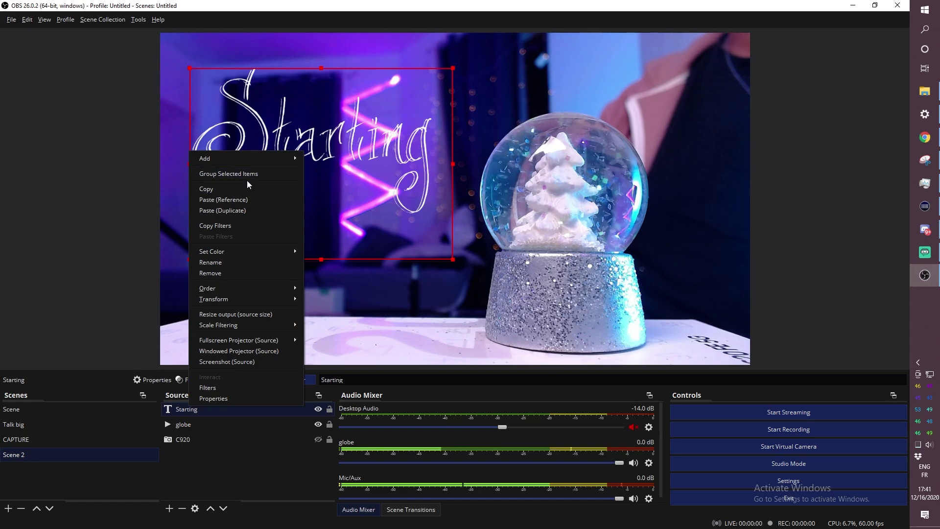
{"action": "left_click", "coordinate": [242, 210]}
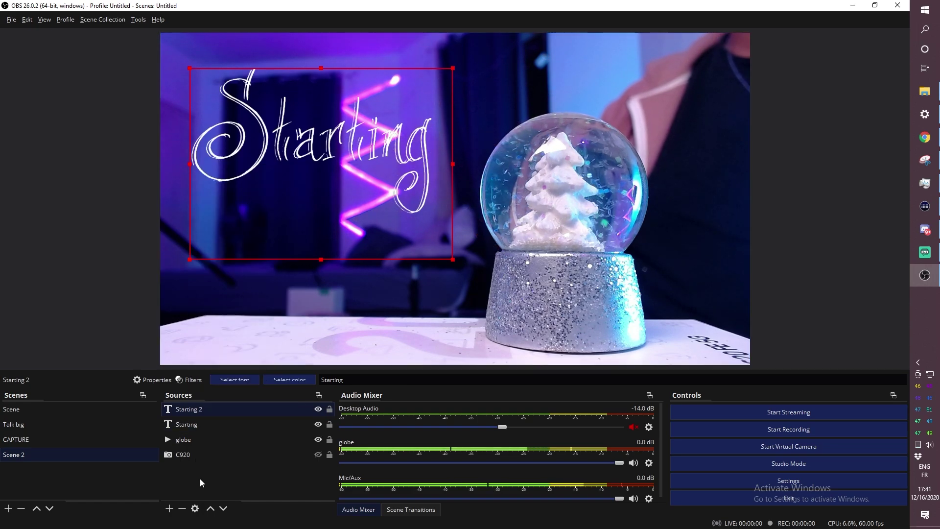
{"action": "double_click", "coordinate": [189, 410]}
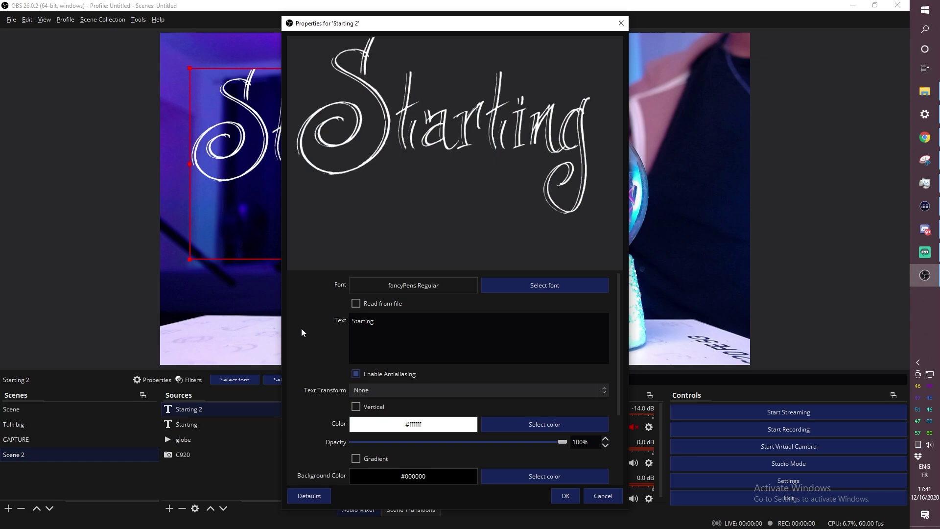
{"action": "key", "text": "ctrl+a"}
{"action": "type", "text": "Soon"}
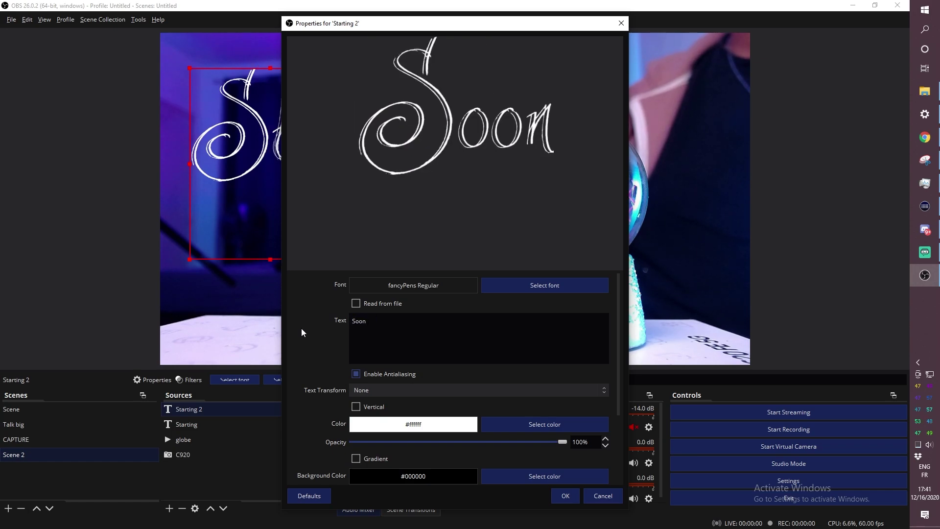
{"action": "left_click", "coordinate": [565, 495]}
Place 'Soon' below 'Starting' and nudge Starting about 28 px left.
{"action": "left_click_drag", "start_coordinate": [230, 147], "coordinate": [215, 220]}
{"action": "left_click", "coordinate": [383, 125]}
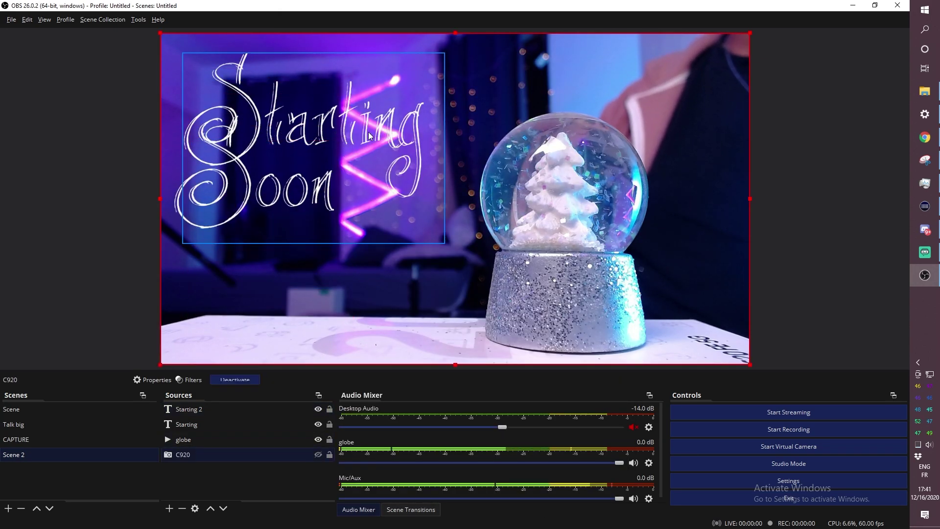
{"action": "left_click_drag", "start_coordinate": [368, 131], "coordinate": [355, 131]}
{"action": "left_click", "coordinate": [93, 260]}
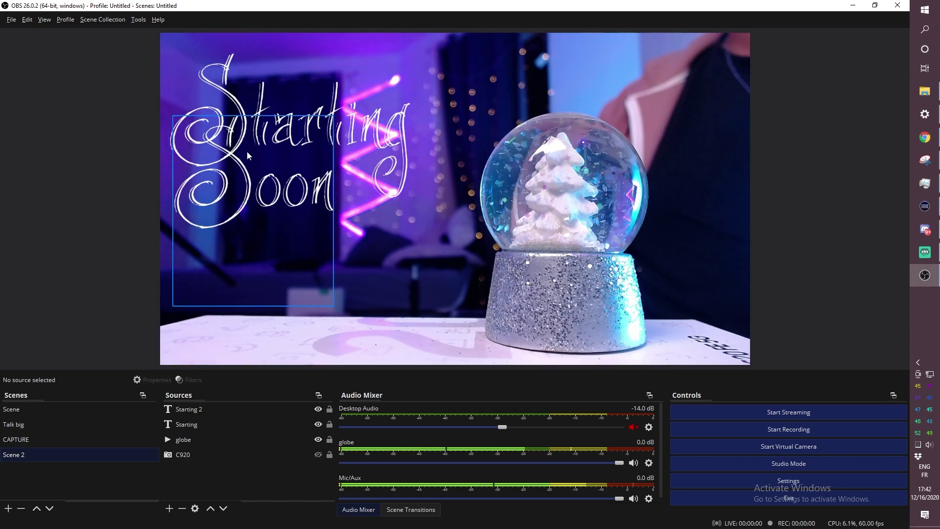
Group the Starting and Starting 2 text sources into a collapsed group named 'text'.
{"action": "left_click", "coordinate": [194, 424]}
{"action": "left_click", "coordinate": [192, 409], "text": "ctrl"}
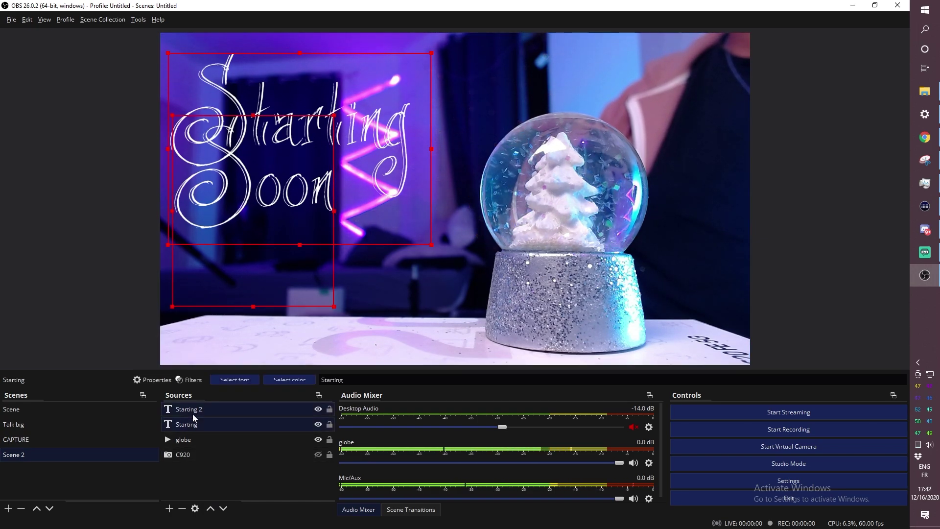
{"action": "right_click", "coordinate": [193, 410]}
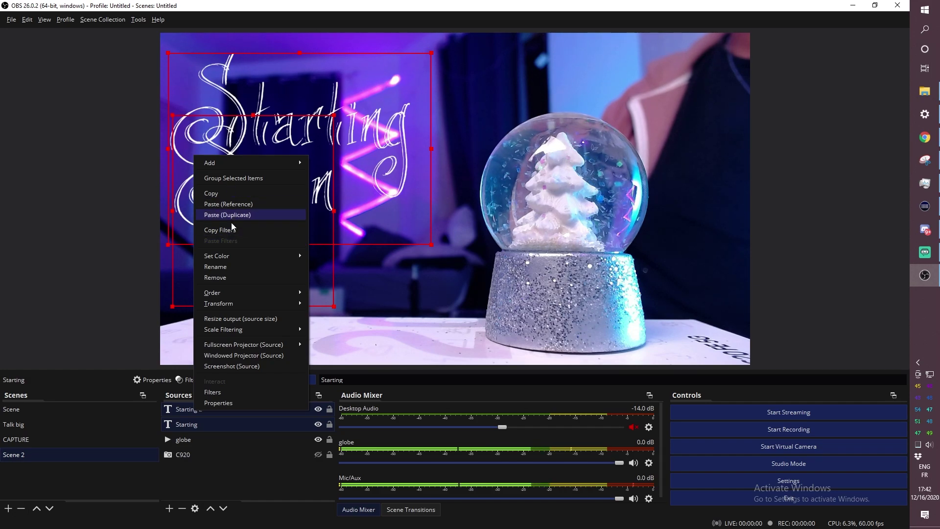
{"action": "left_click", "coordinate": [233, 178]}
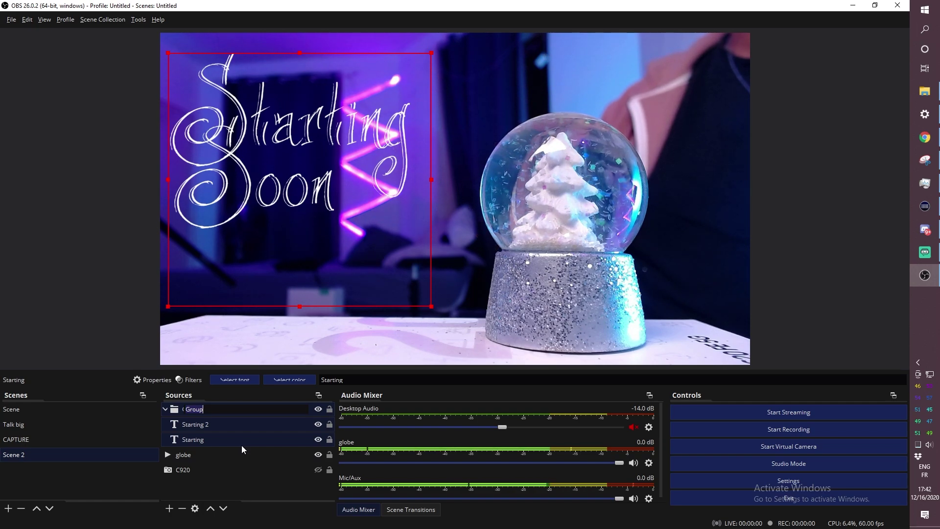
{"action": "type", "text": "text"}
{"action": "key", "text": "Return"}
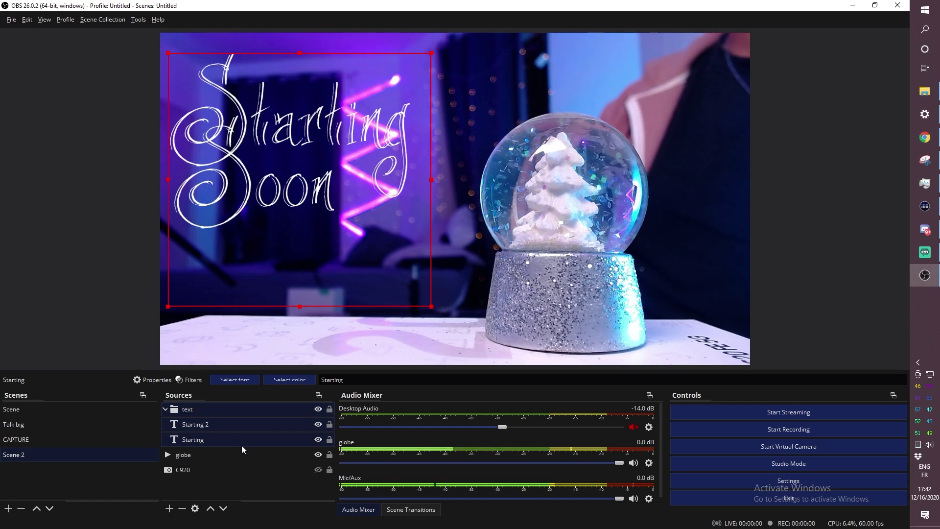
{"action": "left_click", "coordinate": [165, 409]}
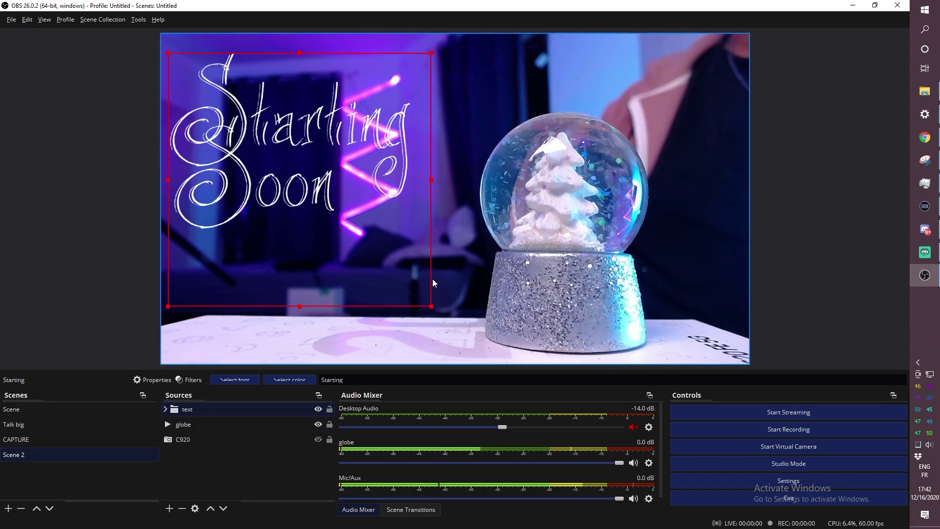
Shrink the Starting Soon title and shift it slightly right and down.
{"action": "left_click_drag", "start_coordinate": [433, 307], "coordinate": [350, 244]}
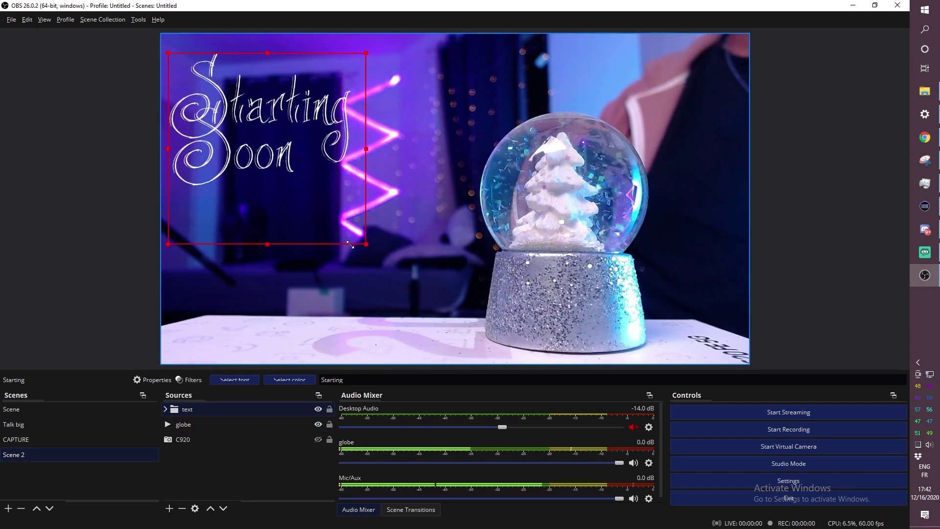
{"action": "left_click_drag", "start_coordinate": [314, 186], "coordinate": [333, 207]}
{"action": "left_click", "coordinate": [236, 468]}
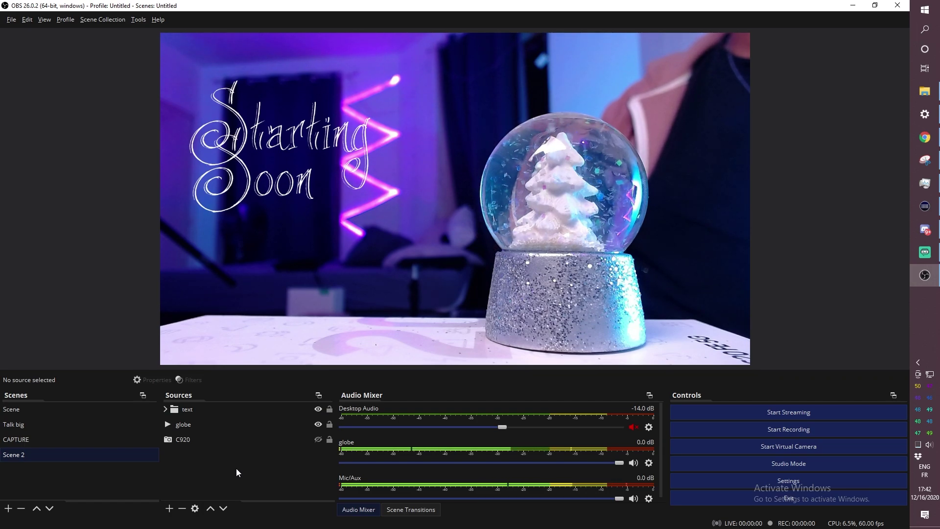
Add a 1920×1080 light grey #d1d1d1 Color Source and slide it over the canvas's right half.
{"action": "left_click", "coordinate": [169, 508]}
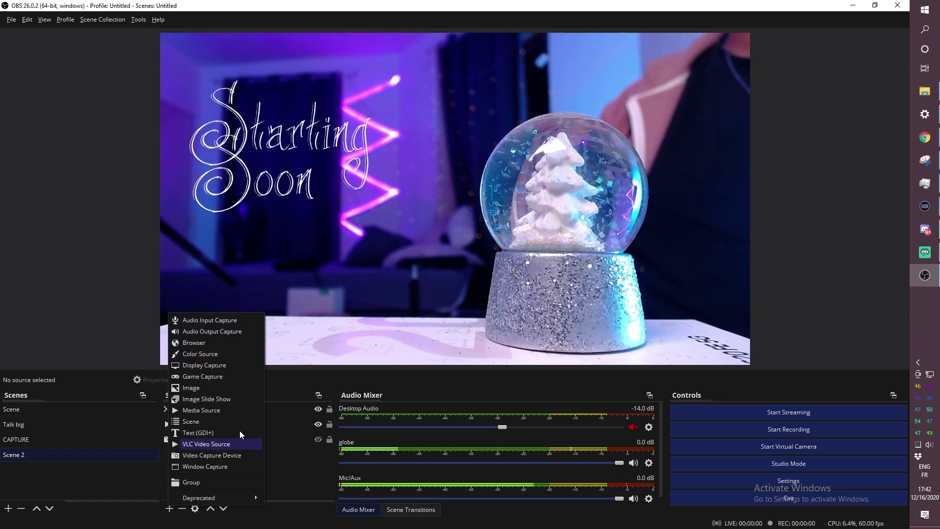
{"action": "left_click", "coordinate": [212, 354]}
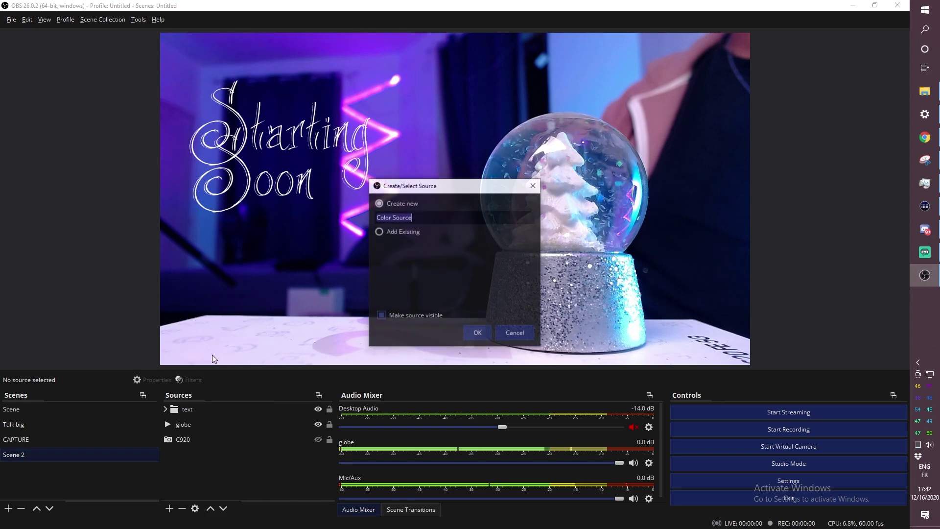
{"action": "left_click", "coordinate": [476, 335]}
{"action": "left_click_drag", "start_coordinate": [361, 31], "coordinate": [527, 34]}
{"action": "left_click", "coordinate": [675, 408]}
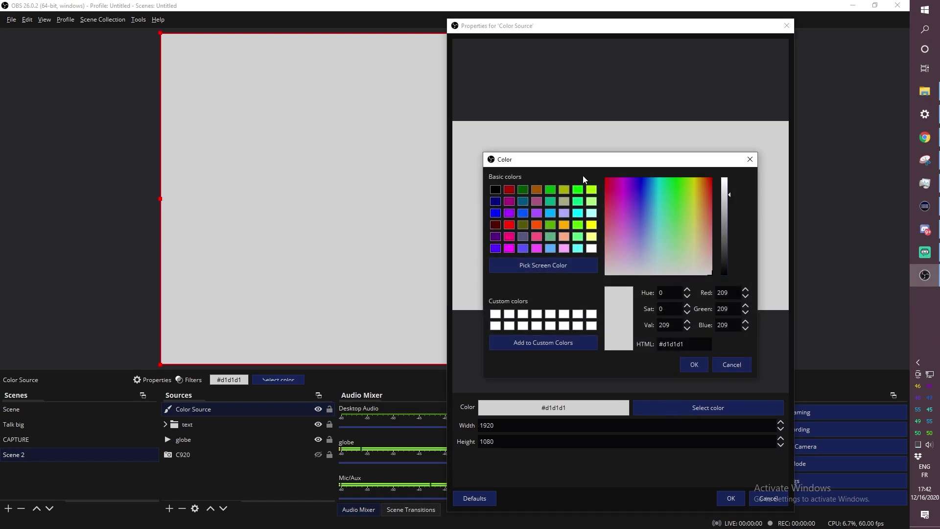
{"action": "left_click", "coordinate": [731, 364]}
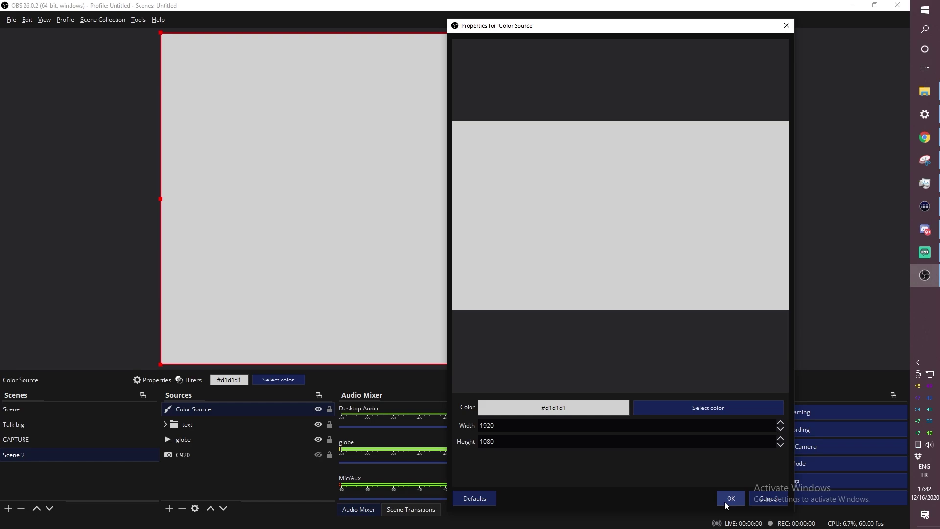
{"action": "left_click", "coordinate": [730, 497]}
{"action": "left_click_drag", "start_coordinate": [211, 324], "coordinate": [524, 332]}
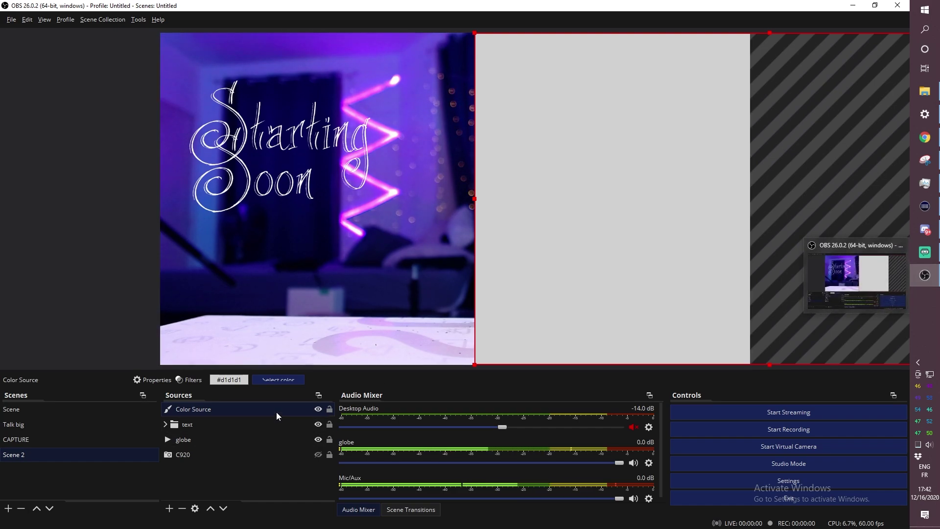
Make the colour source purple #6635d1 and squash it into a full-width strip along the bottom.
{"action": "double_click", "coordinate": [214, 410]}
{"action": "left_click_drag", "start_coordinate": [626, 152], "coordinate": [561, 152]}
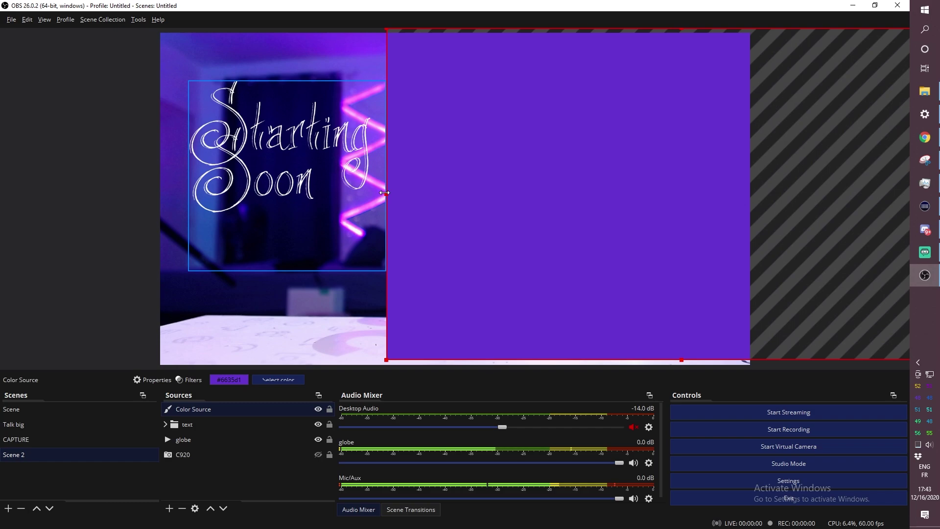
{"action": "mouse_move", "coordinate": [398, 193]}
{"action": "left_mouse_down"}
{"action": "mouse_move", "coordinate": [284, 189]}
{"action": "mouse_move", "coordinate": [451, 182]}
{"action": "mouse_move", "coordinate": [401, 183]}
{"action": "left_mouse_up"}
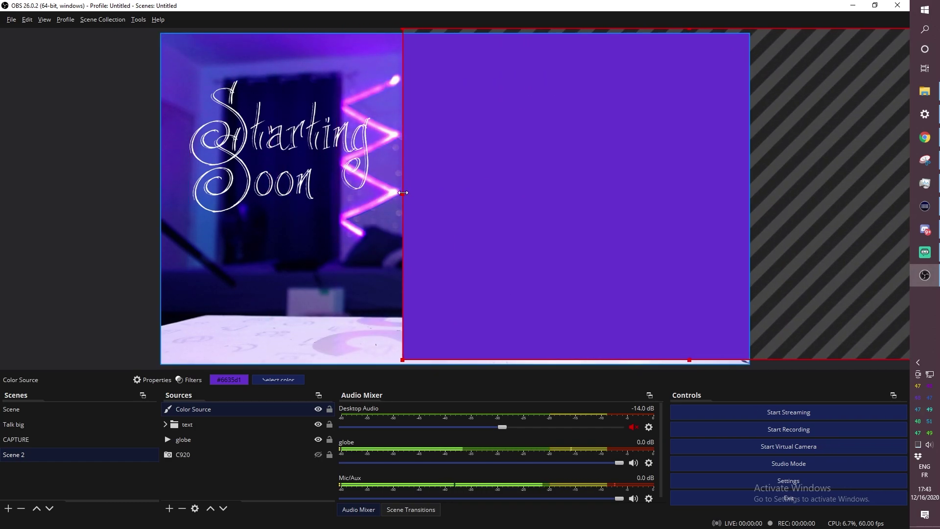
{"action": "left_click_drag", "start_coordinate": [400, 29], "coordinate": [631, 165]}
{"action": "left_click_drag", "start_coordinate": [745, 235], "coordinate": [254, 236]}
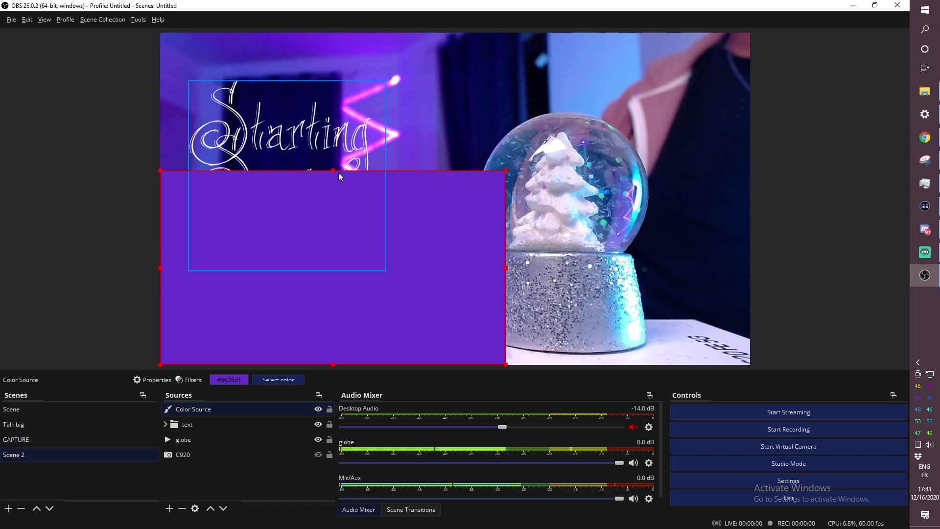
{"action": "left_click_drag", "start_coordinate": [340, 174], "coordinate": [443, 361]}
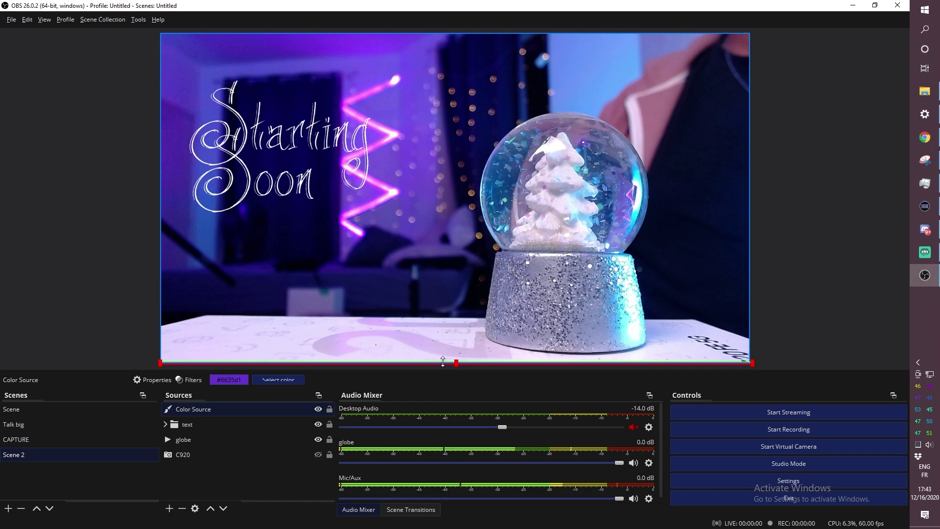
{"action": "left_click", "coordinate": [97, 172]}
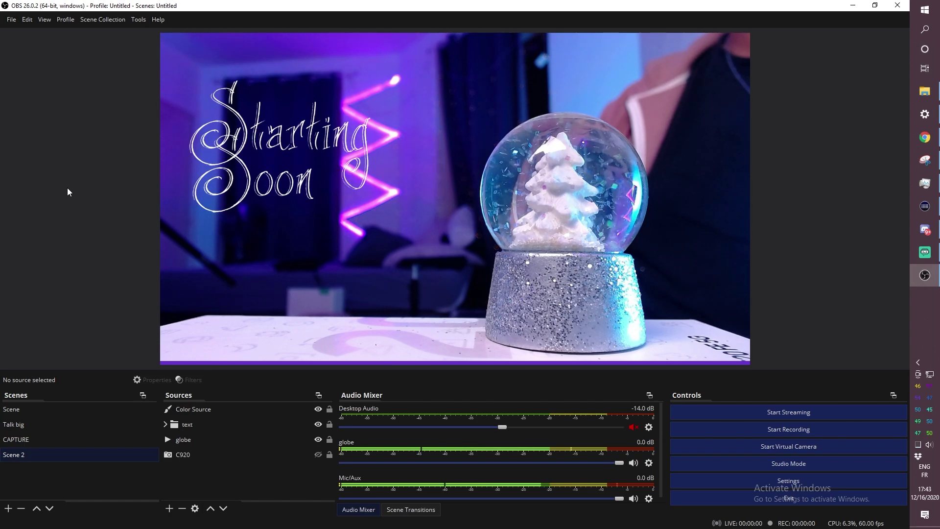
Copy and paste the purple Color Source to create a duplicate.
{"action": "left_click", "coordinate": [193, 410]}
{"action": "right_click", "coordinate": [193, 410]}
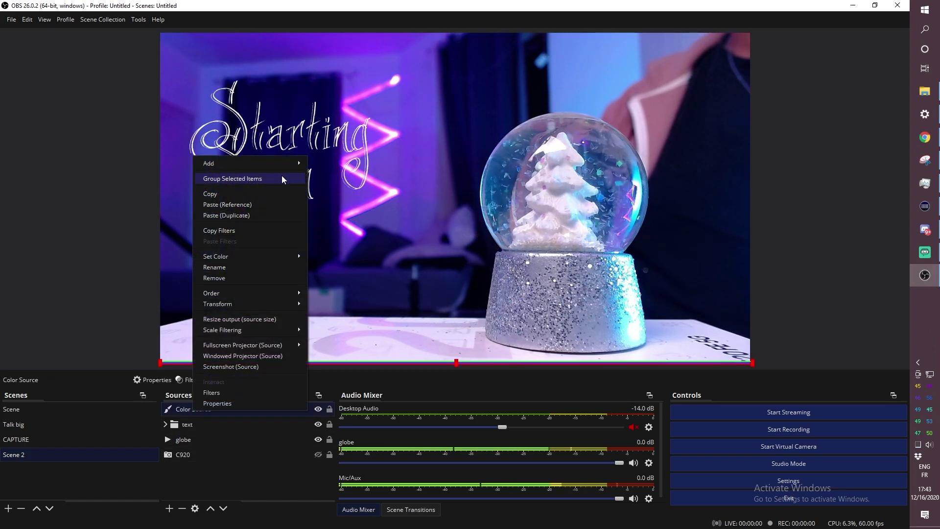
{"action": "left_click", "coordinate": [242, 194]}
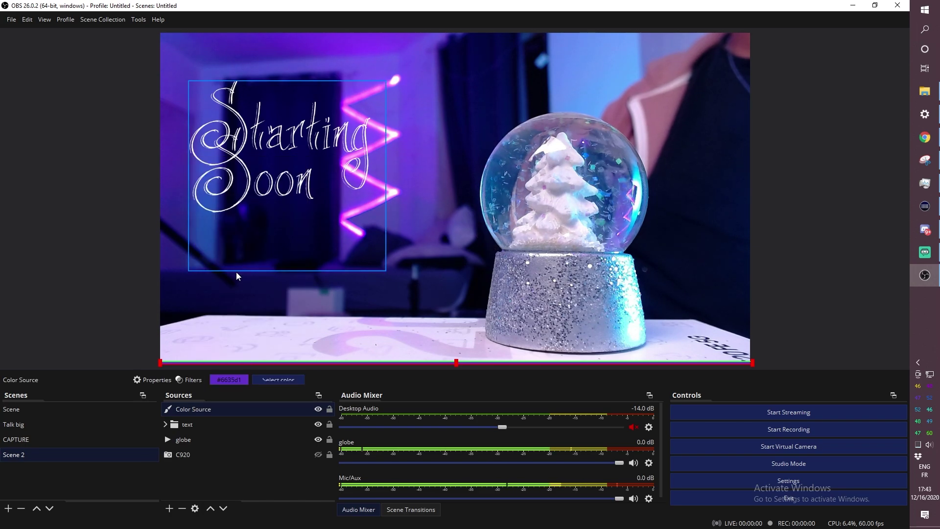
{"action": "right_click", "coordinate": [198, 409]}
{"action": "left_click", "coordinate": [236, 214]}
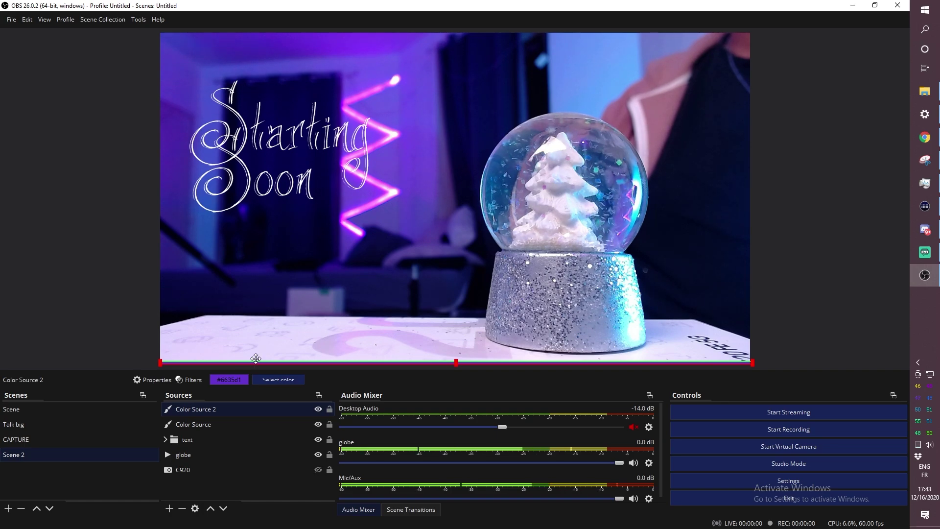
Reshape Color Source 2 into a taller, narrower purple block beneath the title.
{"action": "left_click_drag", "start_coordinate": [255, 362], "coordinate": [254, 314]}
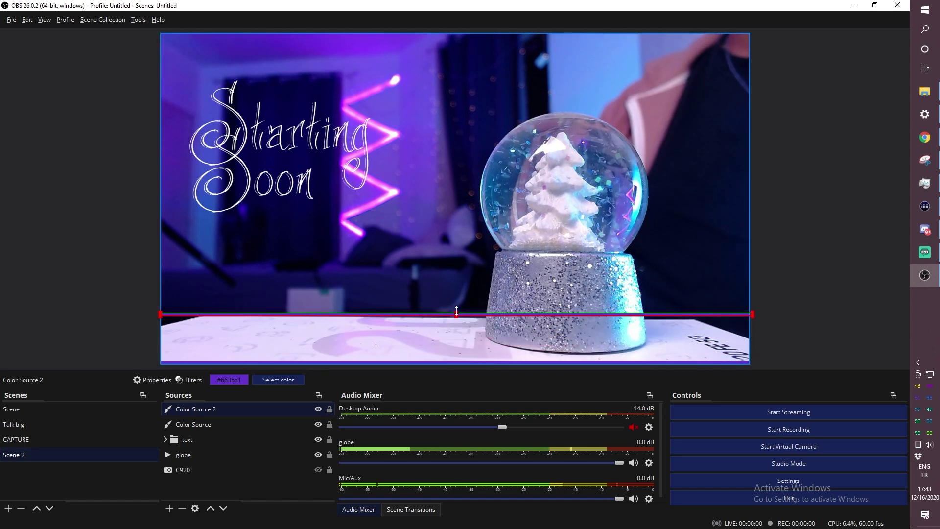
{"action": "left_click_drag", "start_coordinate": [457, 315], "coordinate": [456, 232]}
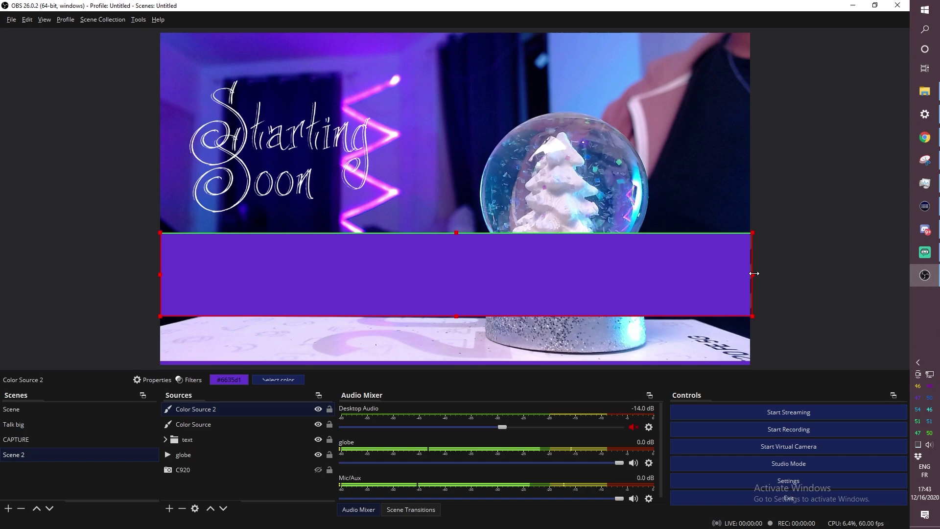
{"action": "left_click_drag", "start_coordinate": [752, 278], "coordinate": [366, 264]}
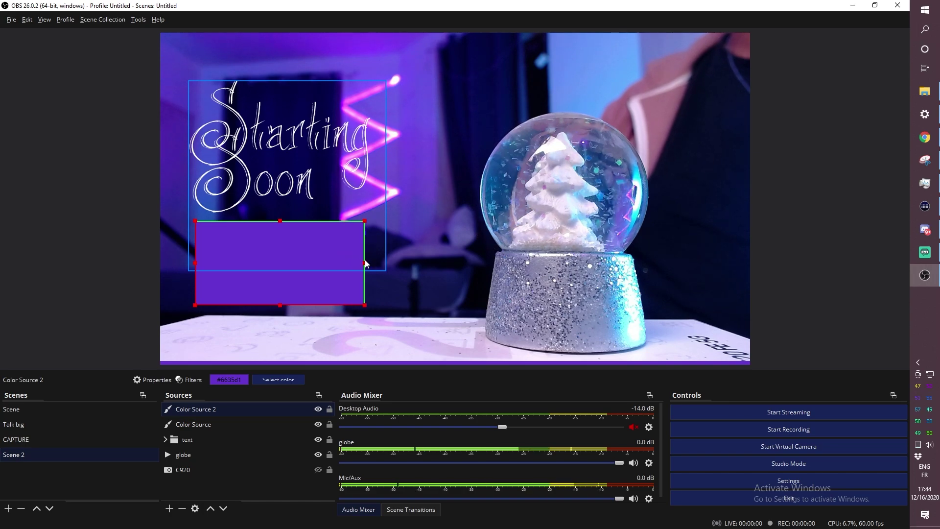
{"action": "left_click_drag", "start_coordinate": [287, 249], "coordinate": [284, 219]}
{"action": "left_click", "coordinate": [174, 493]}
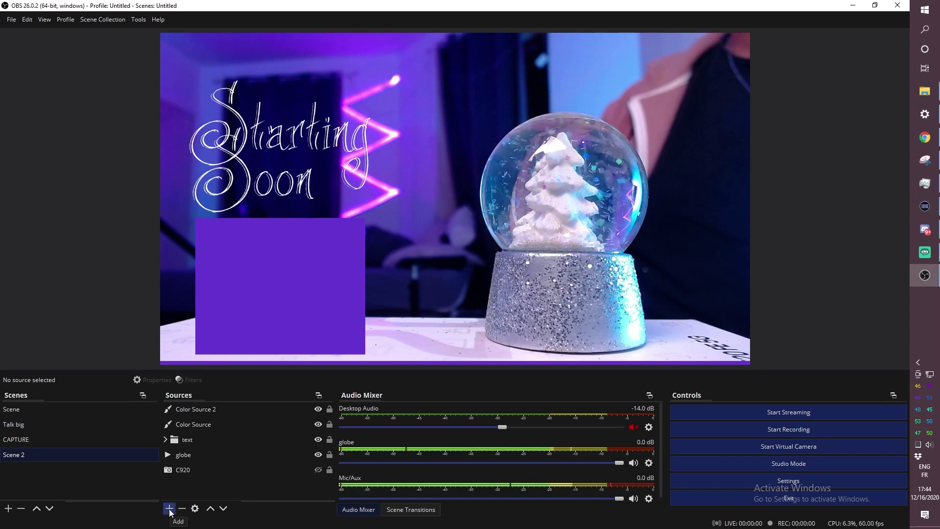
Add a new Browser source and name it 'chatbox'.
{"action": "left_click", "coordinate": [169, 510]}
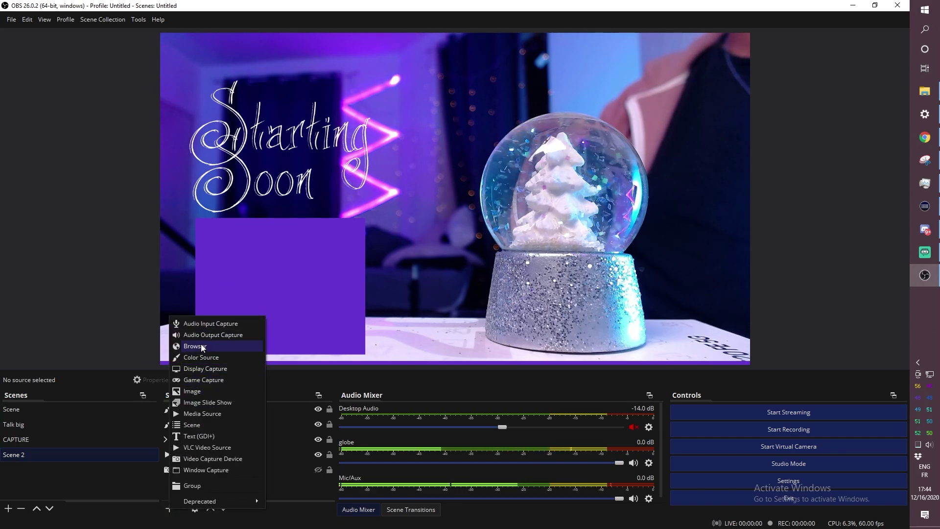
{"action": "left_click", "coordinate": [202, 346]}
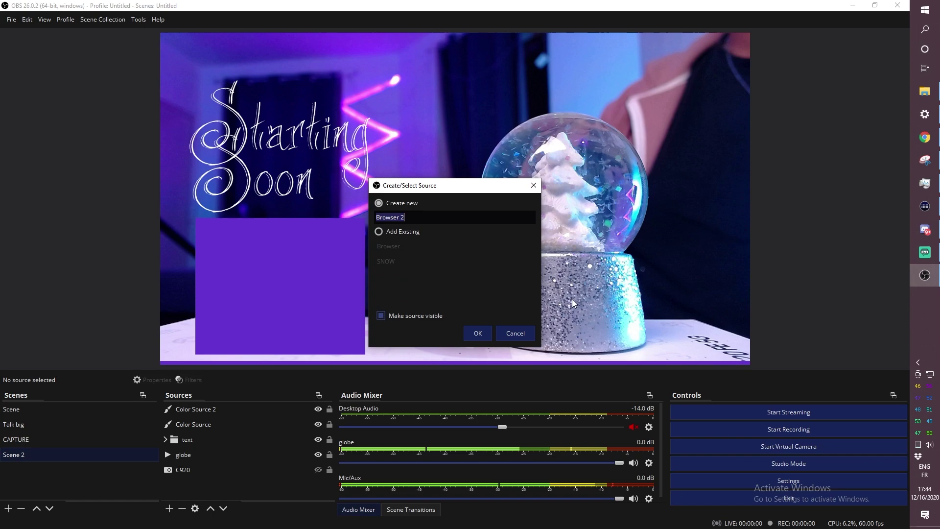
{"action": "left_click", "coordinate": [467, 332]}
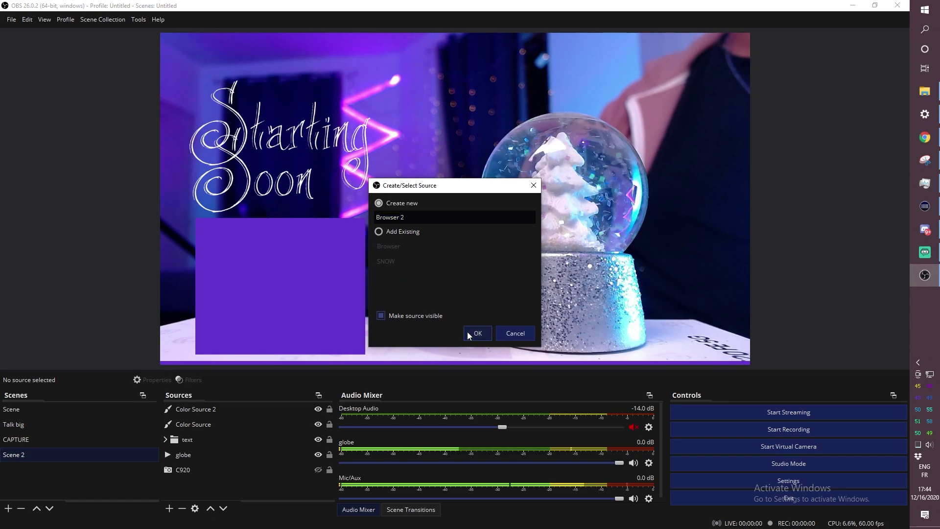
{"action": "left_click", "coordinate": [328, 404]}
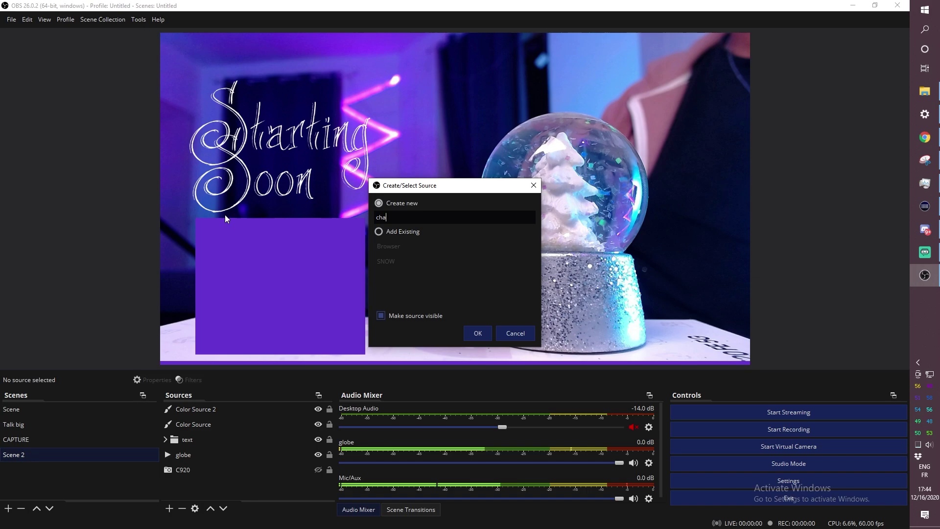
{"action": "type", "text": "tbox"}
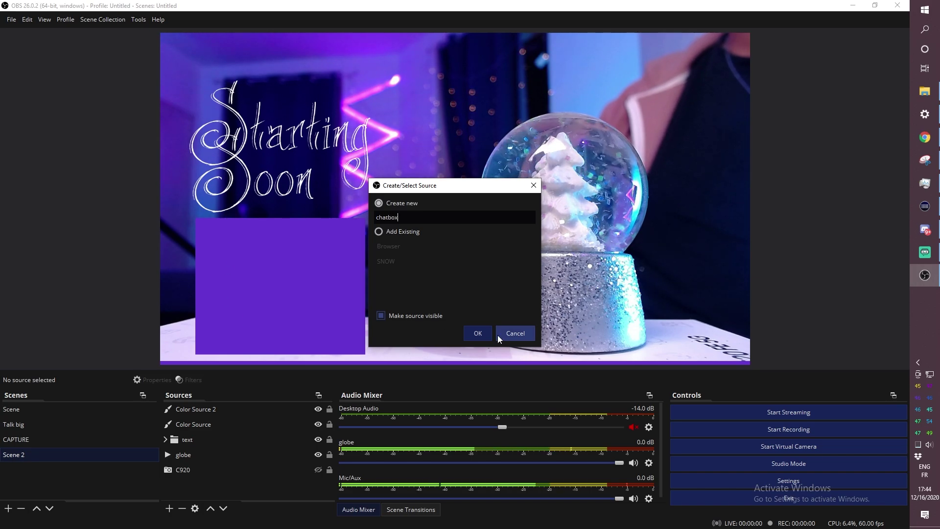
{"action": "left_click", "coordinate": [478, 332]}
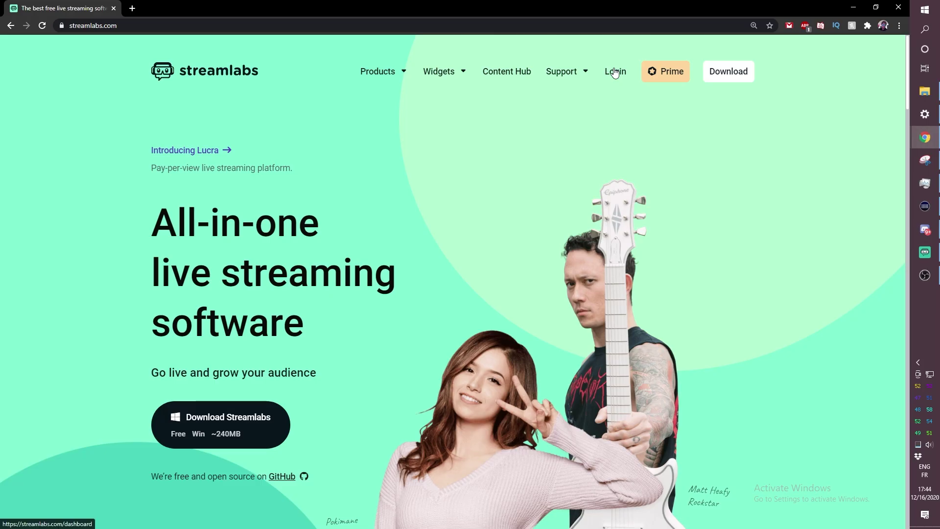
Log into Streamlabs, find Chat Box widget settings by searching 'chat', and copy the widget URL.
{"action": "left_click", "coordinate": [359, 106]}
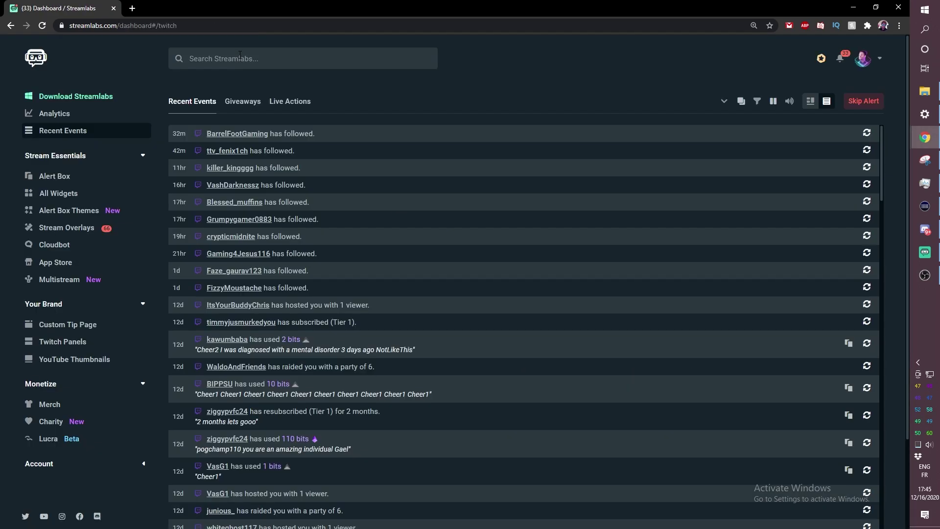
{"action": "left_click", "coordinate": [240, 56]}
{"action": "type", "text": "c"}
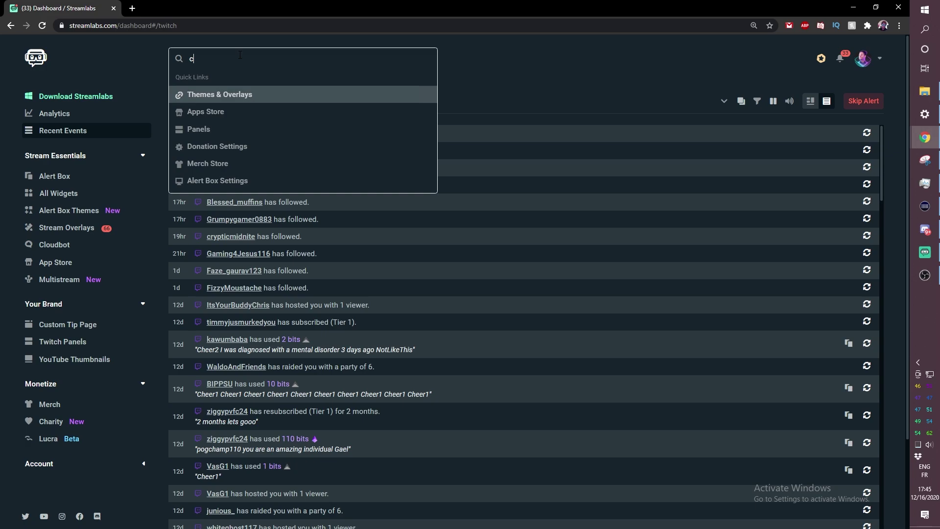
{"action": "type", "text": "hat"}
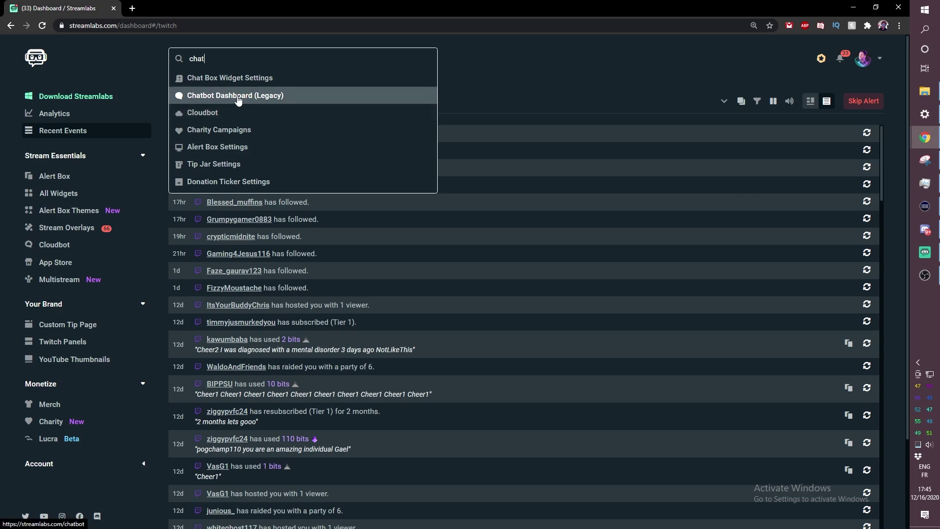
{"action": "left_click", "coordinate": [226, 81]}
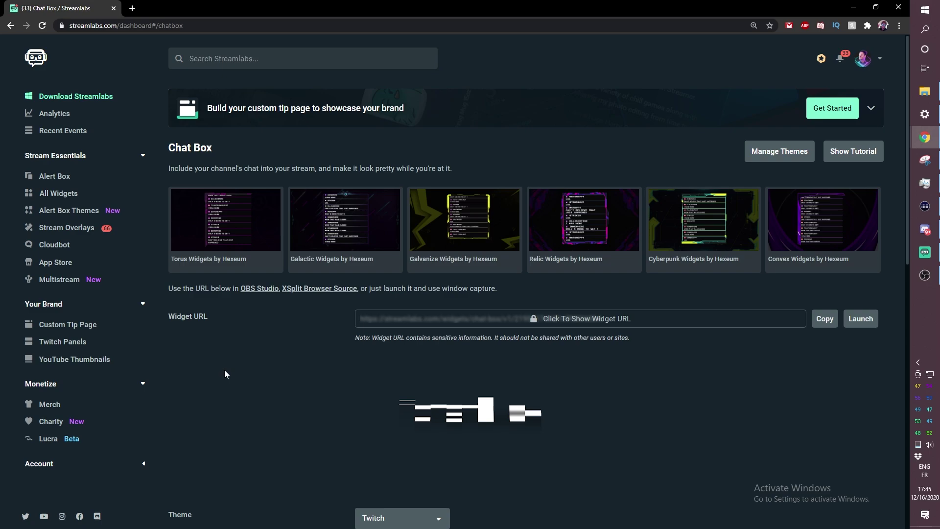
{"action": "scroll", "coordinate": [235, 375], "scroll_direction": "down", "scroll_amount": 12}
{"action": "scroll", "coordinate": [236, 375], "scroll_direction": "up", "scroll_amount": 11}
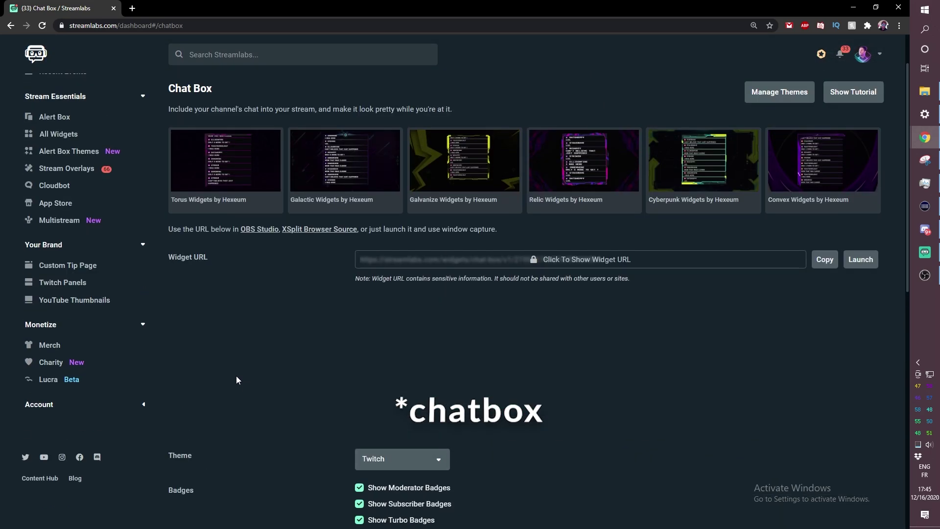
{"action": "scroll", "coordinate": [236, 375], "scroll_direction": "up", "scroll_amount": 1}
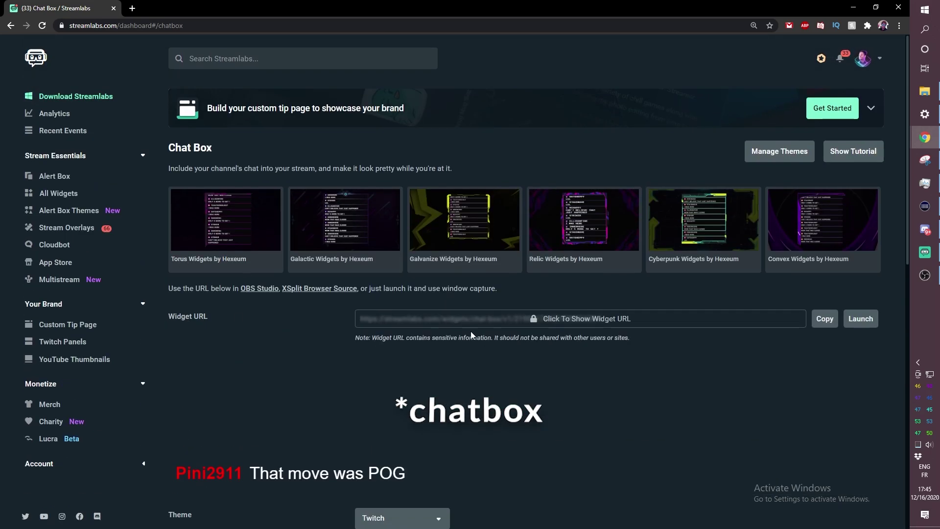
{"action": "left_click", "coordinate": [826, 322]}
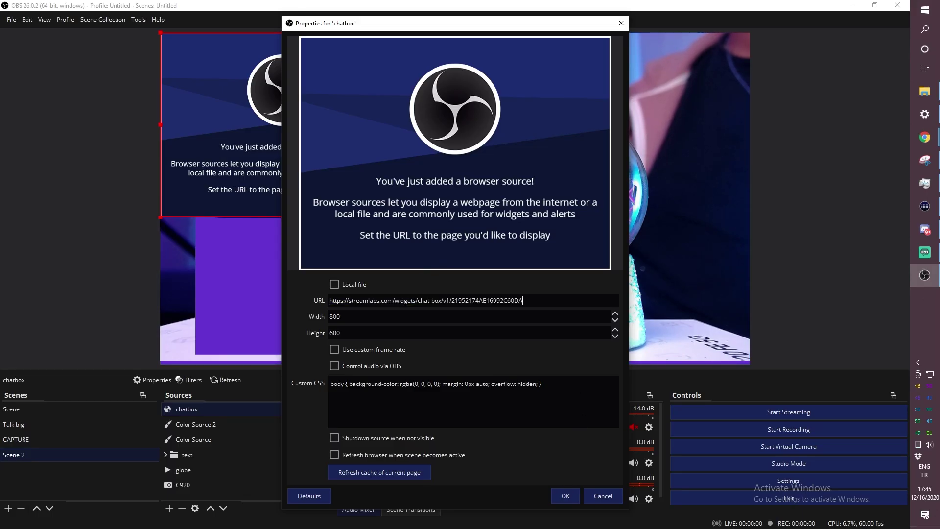
Set the chatbox width to 600 and fit it over the purple block below the title.
{"action": "left_click_drag", "start_coordinate": [362, 26], "coordinate": [546, 28]}
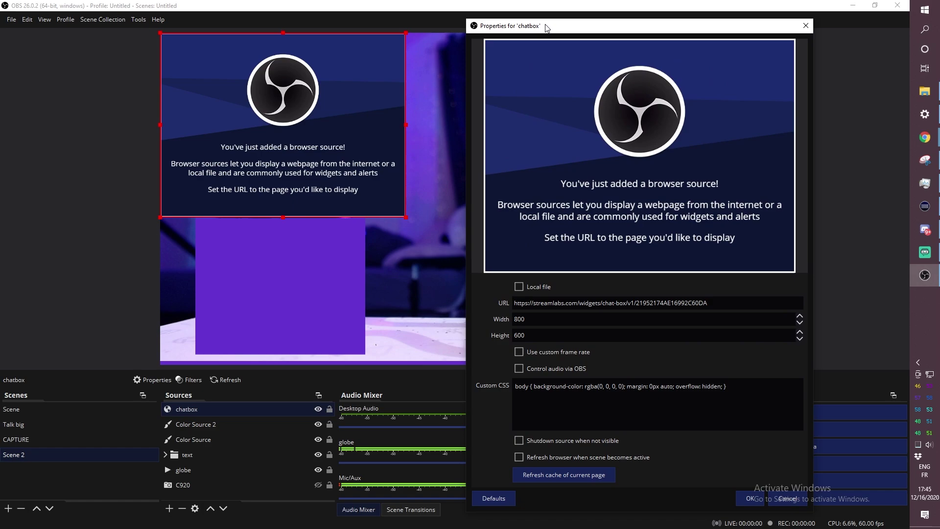
{"action": "left_click_drag", "start_coordinate": [226, 61], "coordinate": [260, 194]}
{"action": "left_click", "coordinate": [517, 318]}
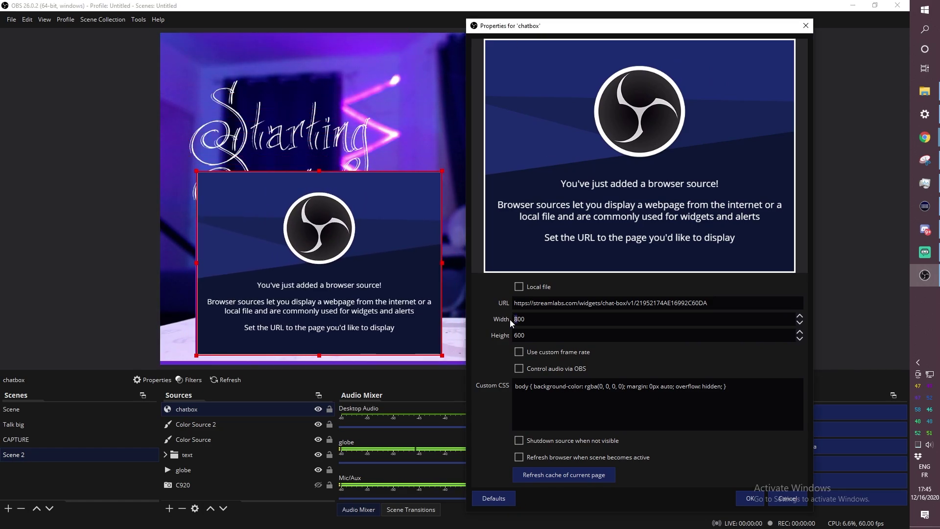
{"action": "type", "text": "6"}
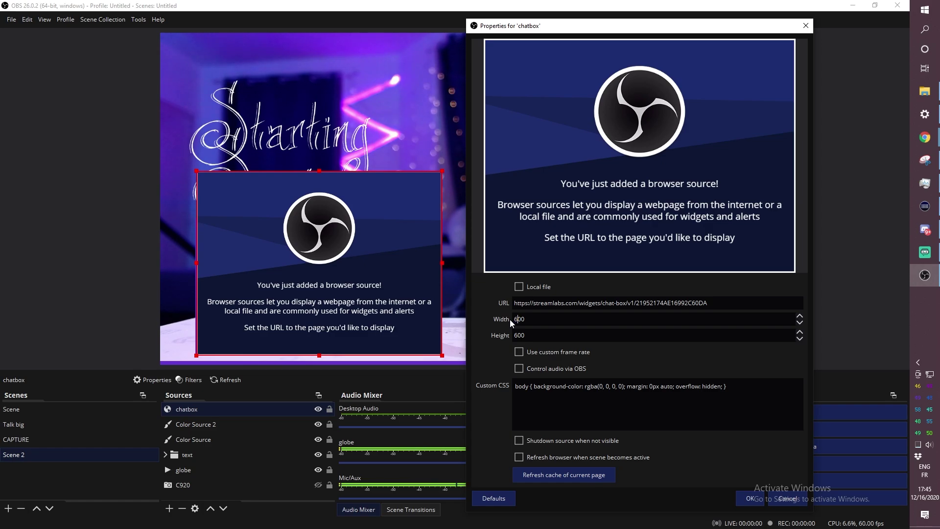
{"action": "left_click", "coordinate": [750, 498]}
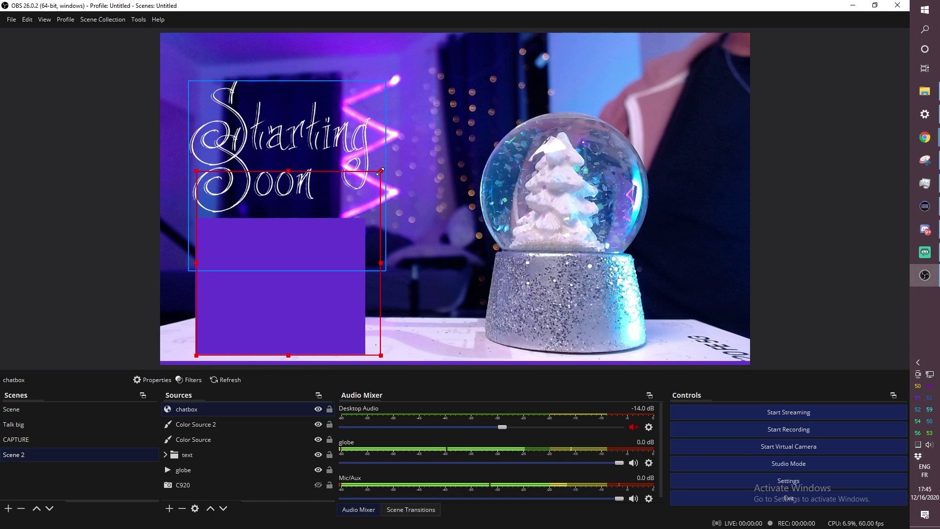
{"action": "left_click_drag", "start_coordinate": [379, 169], "coordinate": [360, 186]}
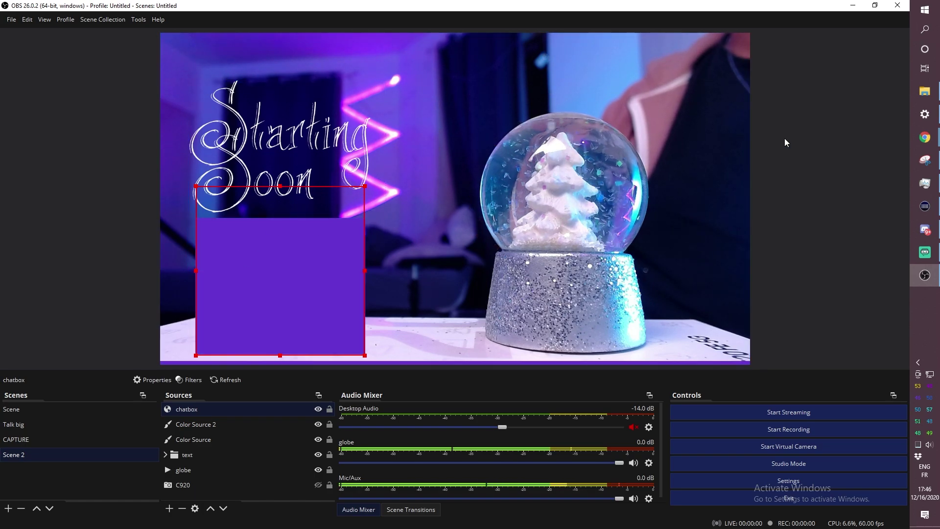
Open the Twitch channel's chat in a new tab, send a test 'hi' message, and return to OBS.
{"action": "mouse_move", "coordinate": [925, 137]}
{"action": "left_click", "coordinate": [856, 176]}
{"action": "left_click", "coordinate": [132, 8]}
{"action": "type", "text": "tw"}
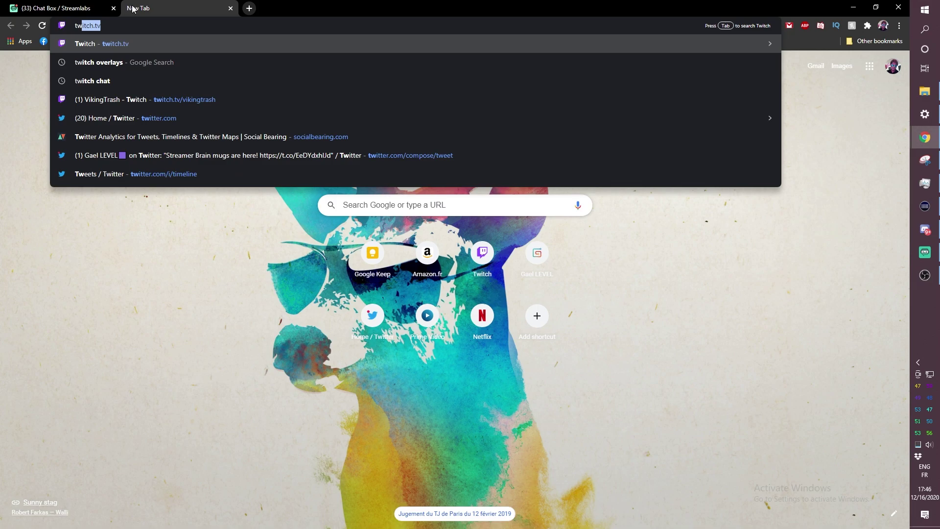
{"action": "type", "text": "itch.tv/gaellevel"}
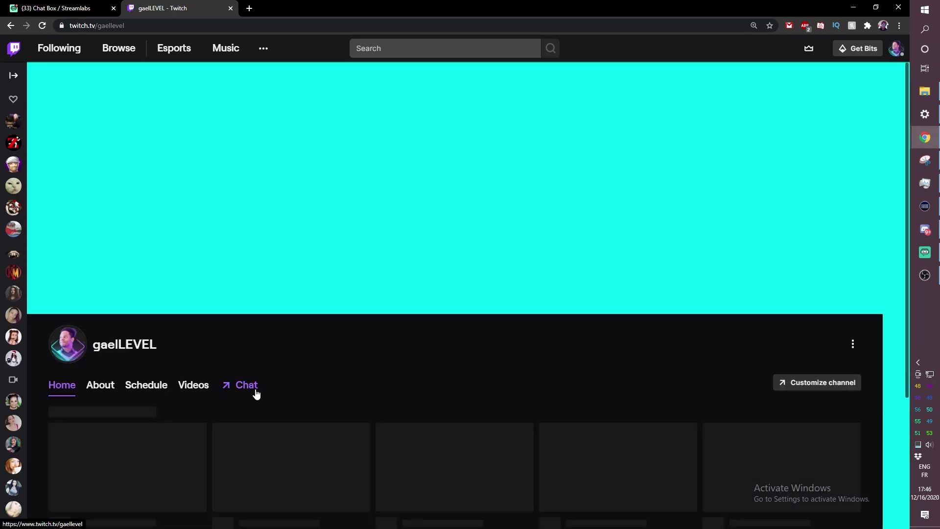
{"action": "left_click", "coordinate": [255, 390]}
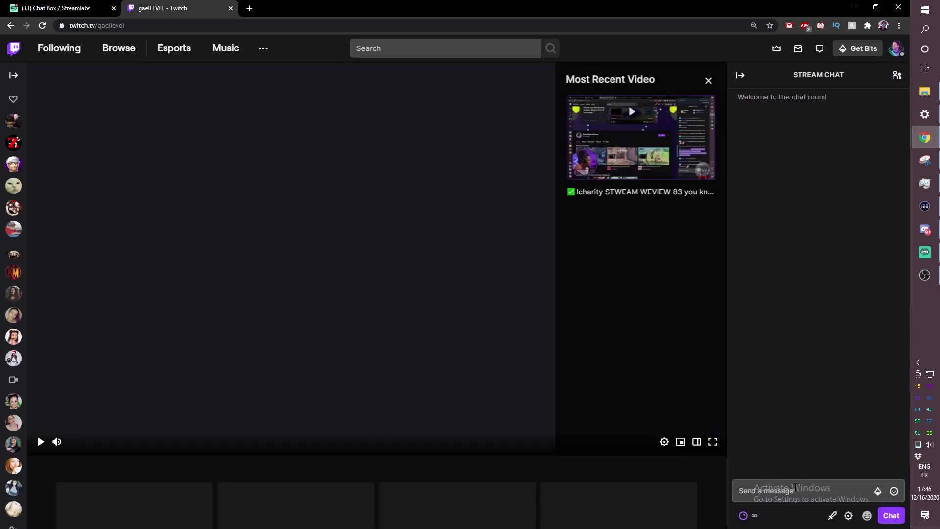
{"action": "left_click", "coordinate": [792, 489]}
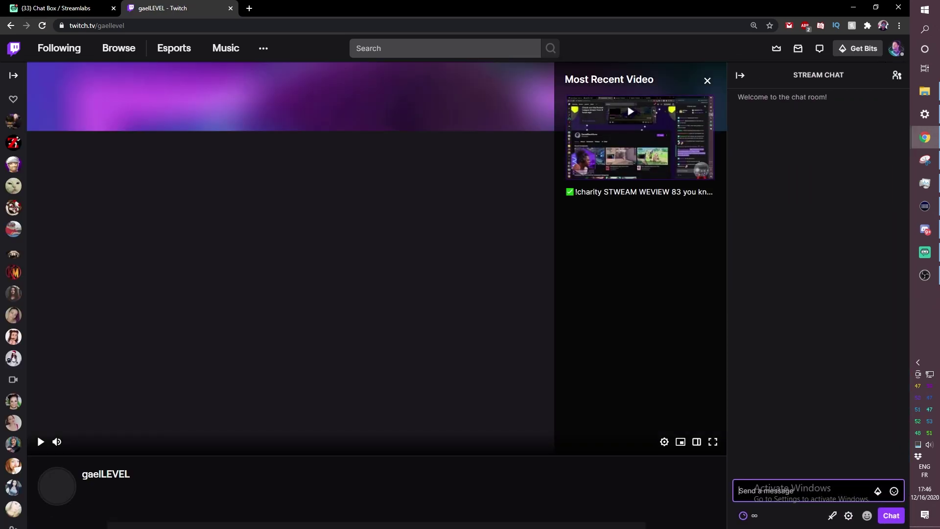
{"action": "type", "text": "hi"}
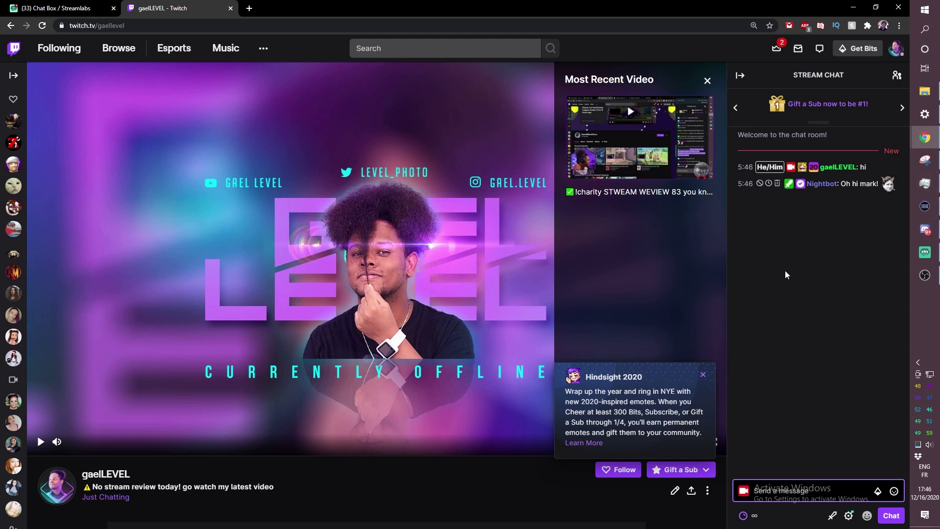
{"action": "key", "text": "alt+Tab"}
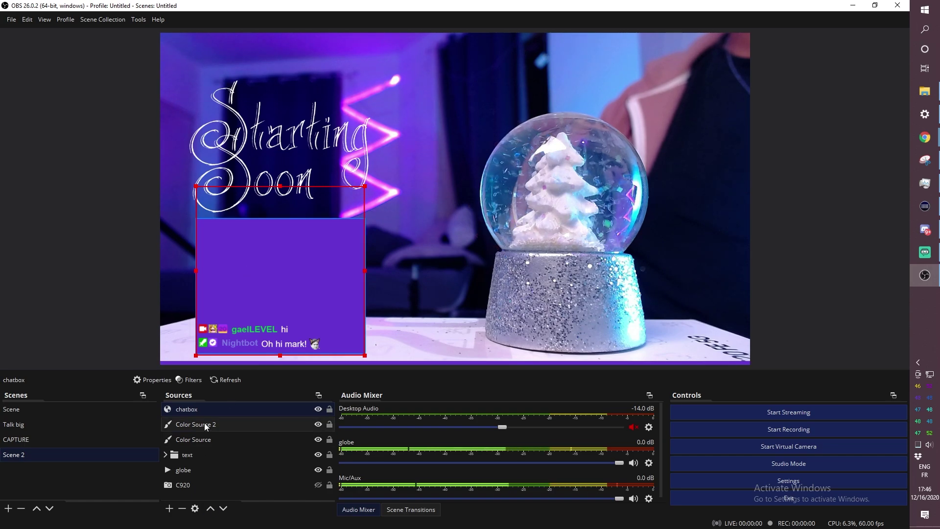
Add a Color Correction filter to Color Source 2 with opacity lowered to 53.
{"action": "left_click", "coordinate": [187, 425]}
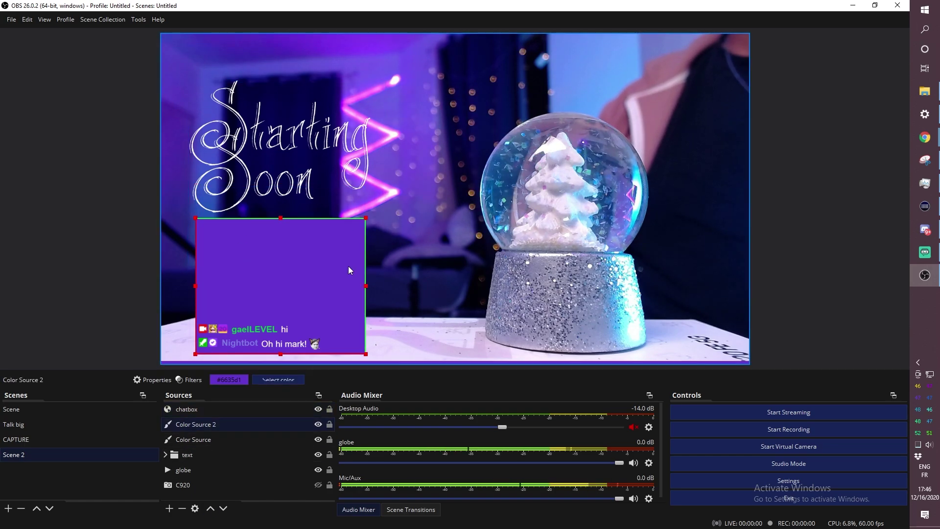
{"action": "right_click", "coordinate": [201, 426]}
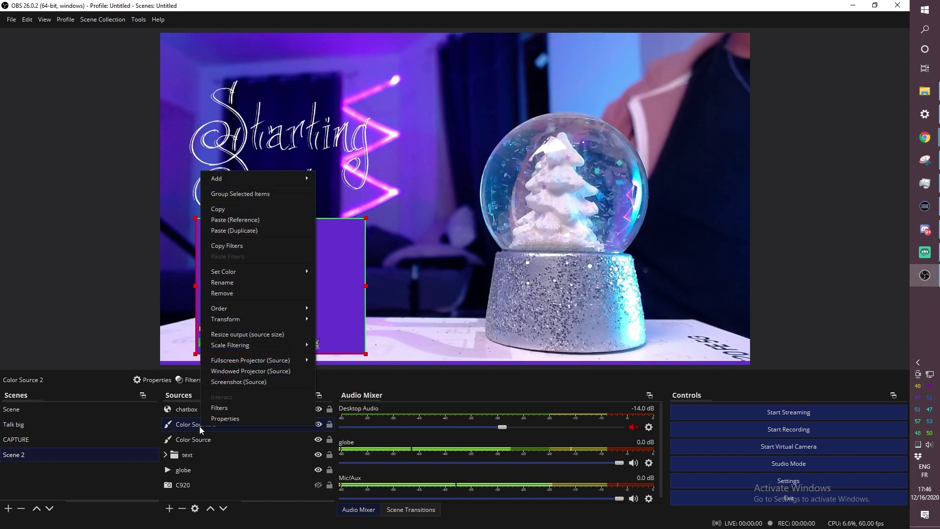
{"action": "left_click", "coordinate": [219, 398]}
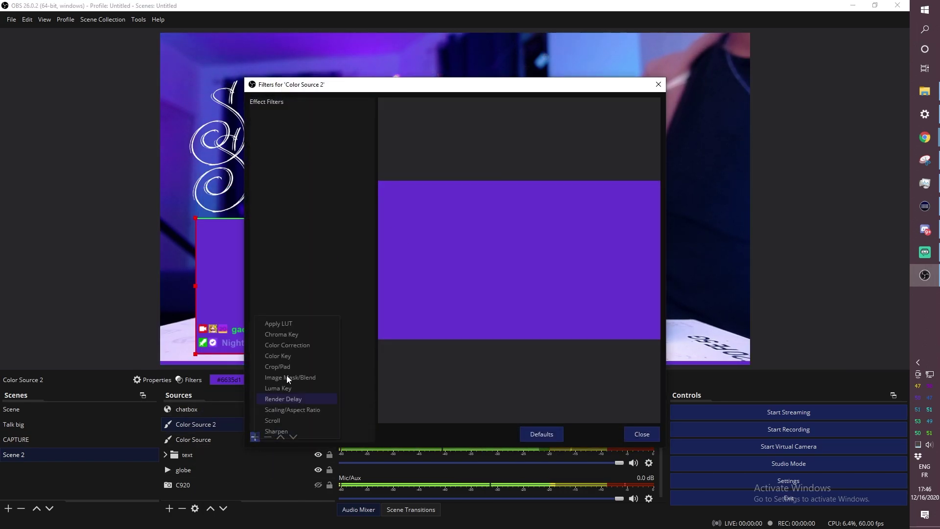
{"action": "left_click", "coordinate": [281, 343]}
{"action": "left_click", "coordinate": [439, 287]}
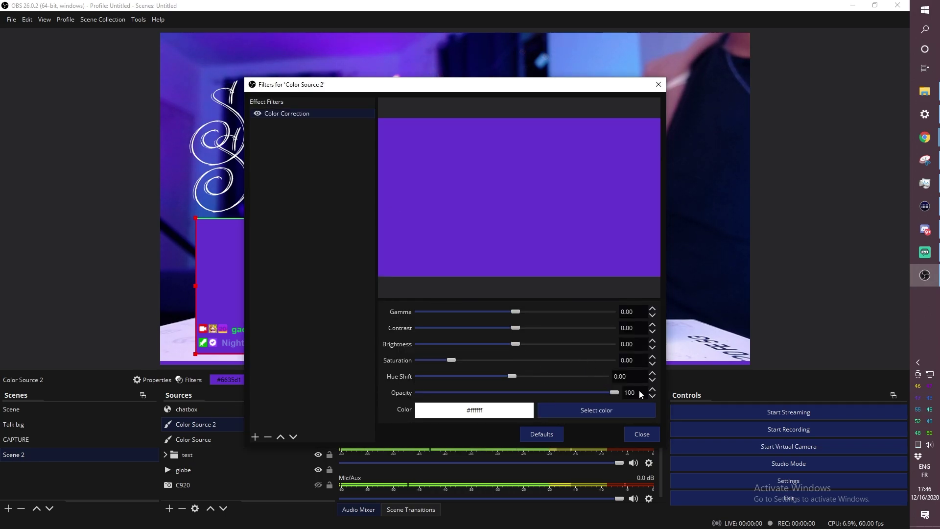
{"action": "left_click_drag", "start_coordinate": [613, 391], "coordinate": [523, 390]}
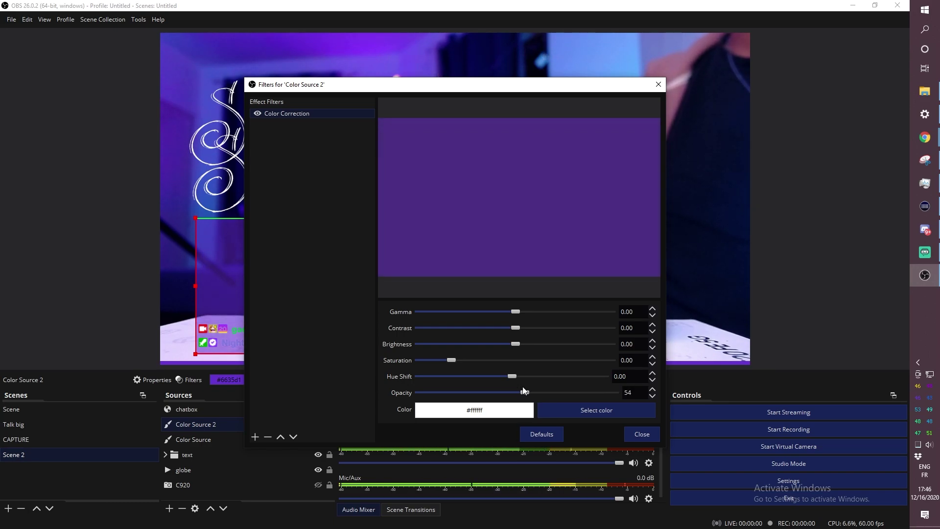
{"action": "left_click", "coordinate": [642, 434]}
{"action": "left_click", "coordinate": [183, 470]}
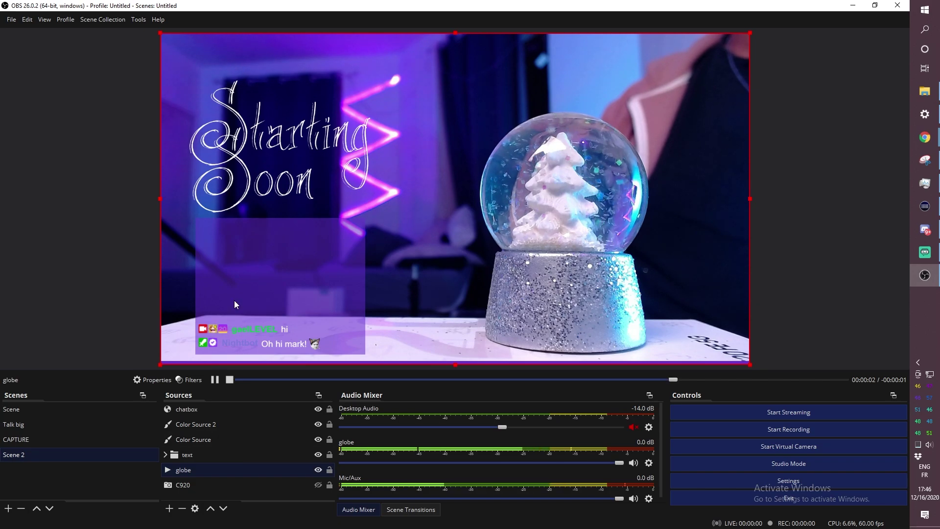
Alt-drag the chatbox's top edge down to crop off its top lines.
{"action": "key", "text": "Down"}
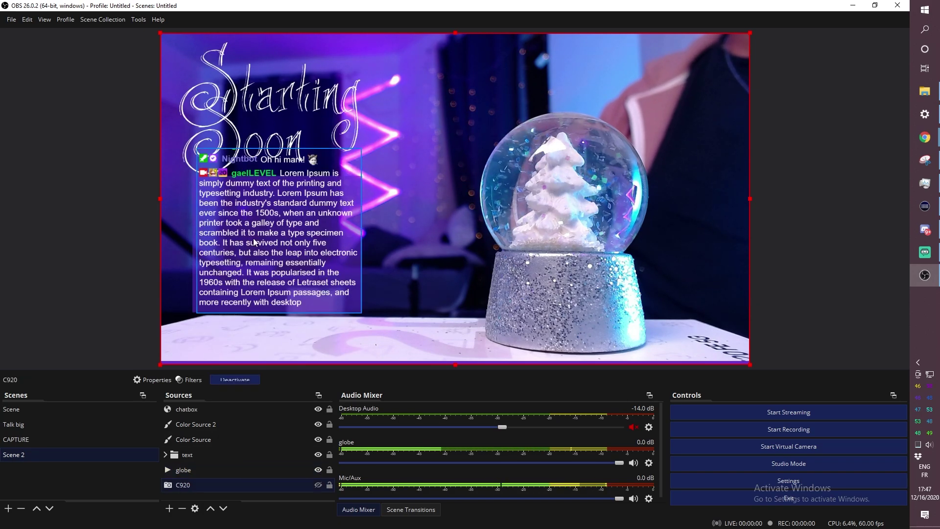
{"action": "left_click", "coordinate": [187, 409]}
{"action": "left_click_drag", "start_coordinate": [279, 147], "coordinate": [279, 177]}
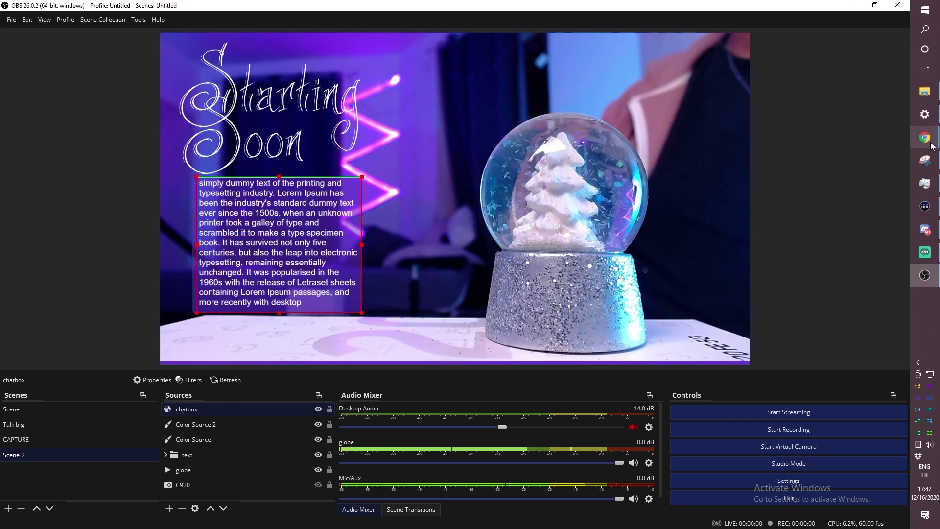
On the Streamlabs Chat Box page in Chrome, scroll to the bottom and save the settings.
{"action": "mouse_move", "coordinate": [924, 137]}
{"action": "left_click", "coordinate": [839, 165]}
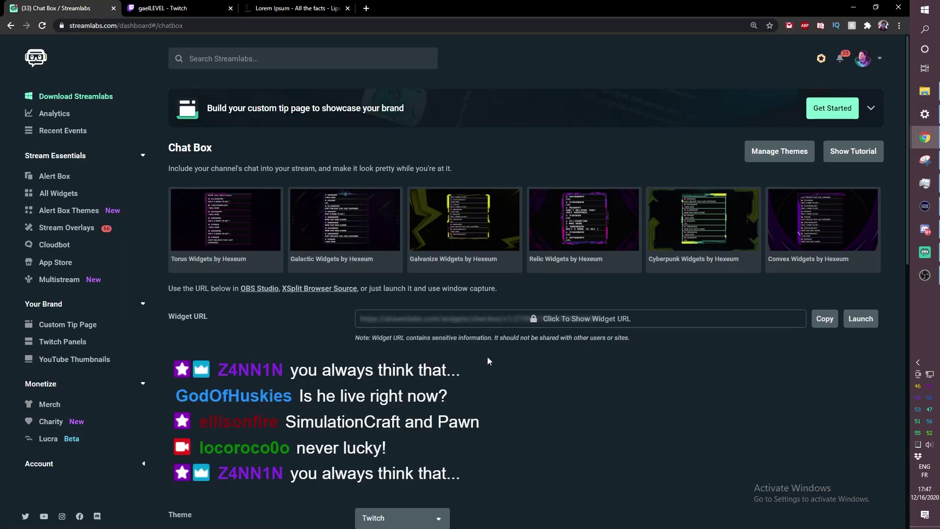
{"action": "scroll", "coordinate": [488, 361], "scroll_direction": "down", "scroll_amount": 10}
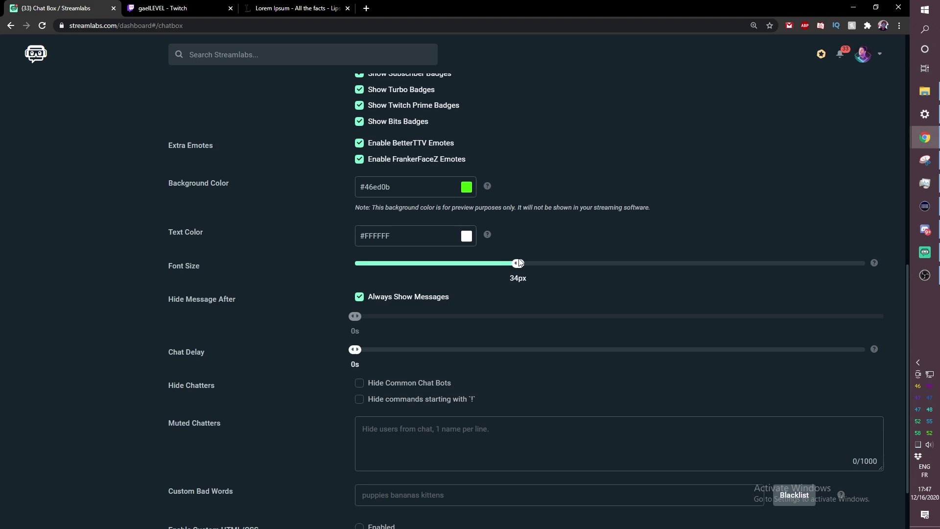
{"action": "scroll", "coordinate": [310, 382], "scroll_direction": "down", "scroll_amount": 2}
{"action": "left_click", "coordinate": [522, 509]}
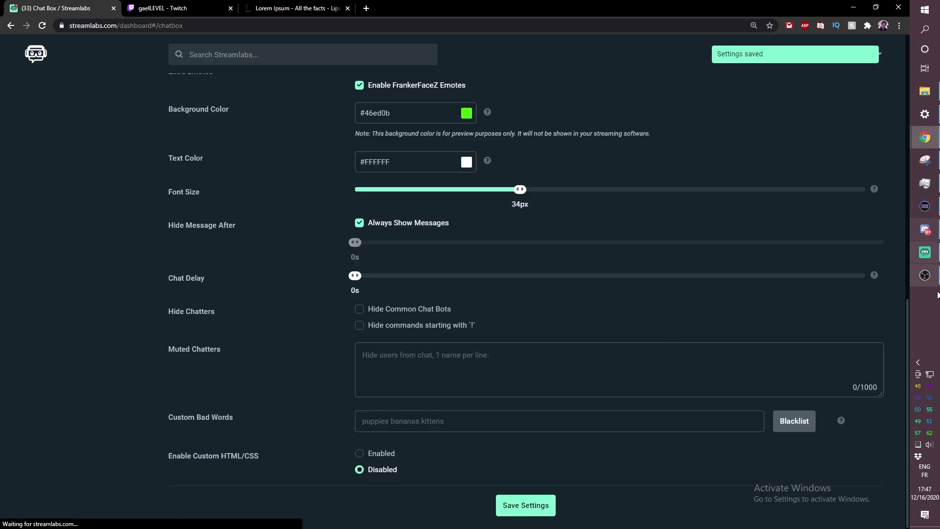
Check the Lorem Ipsum message in the gaelLEVEL Twitch chat, then return to OBS.
{"action": "left_click", "coordinate": [925, 275]}
{"action": "mouse_move", "coordinate": [924, 138]}
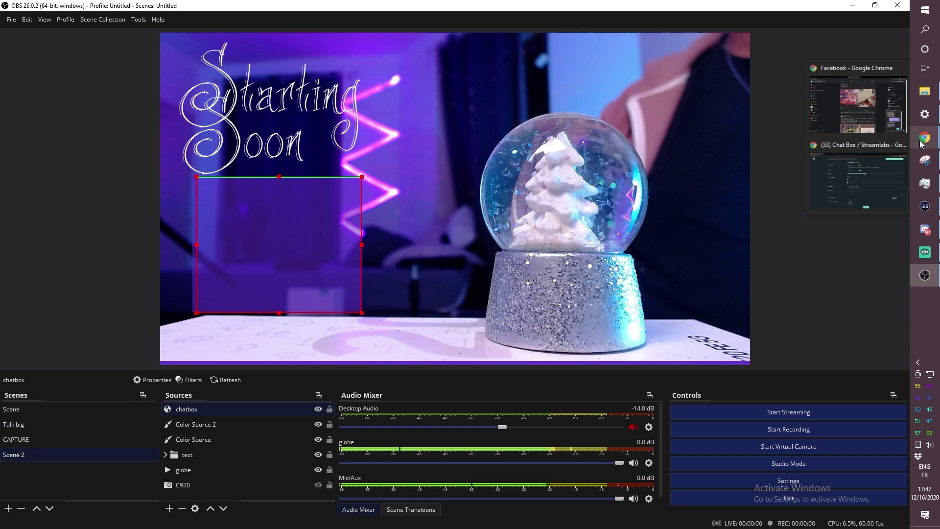
{"action": "left_click", "coordinate": [854, 189]}
{"action": "left_click", "coordinate": [176, 8]}
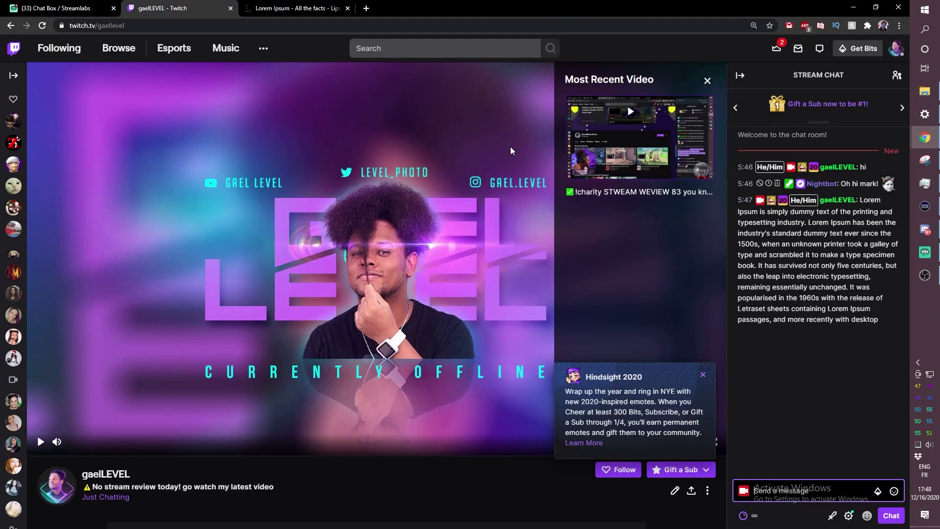
{"action": "key", "text": "alt+Tab"}
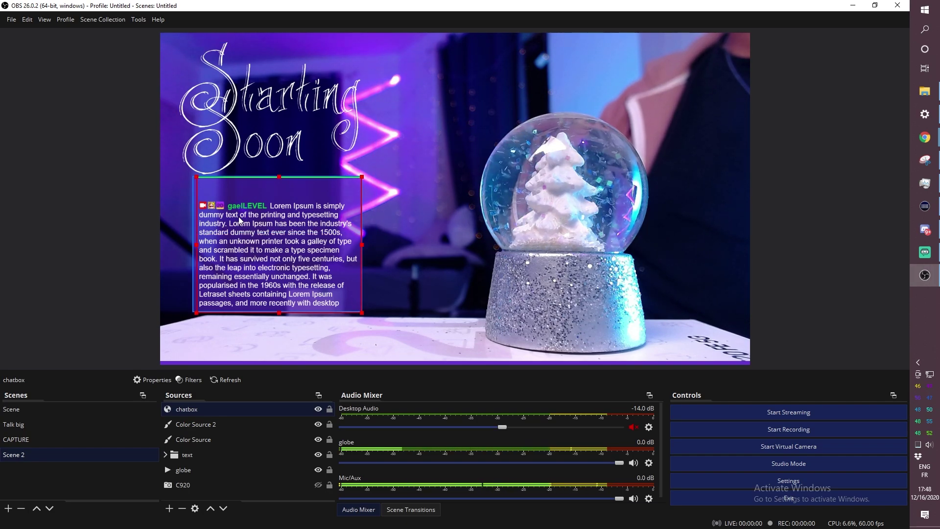
Nudge the chatbox source slightly left with the arrow key, then deselect it.
{"action": "left_click", "coordinate": [409, 216]}
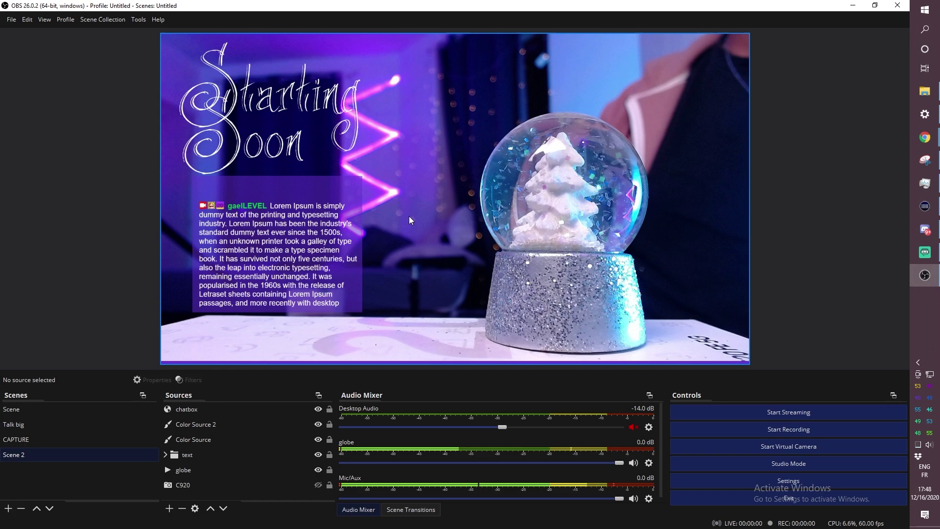
{"action": "left_click", "coordinate": [242, 265]}
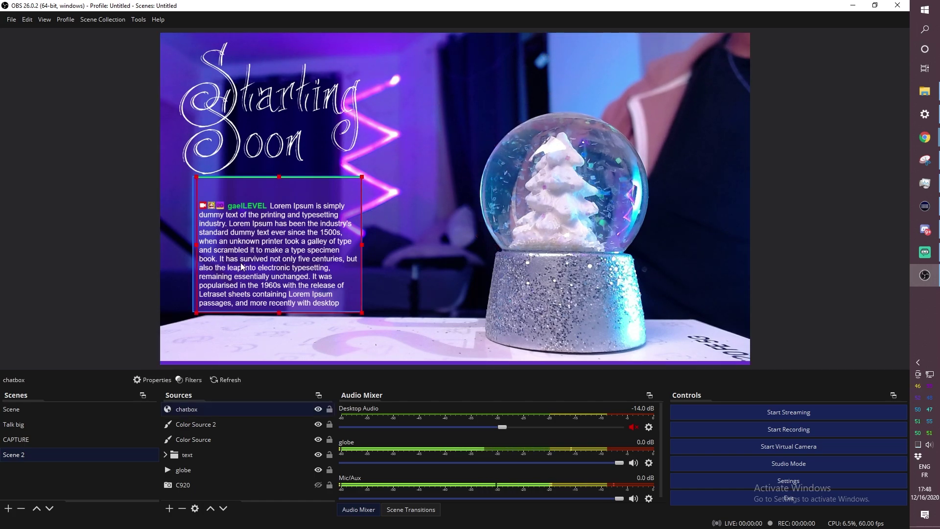
{"action": "key", "text": "Left"}
{"action": "key", "text": "Left"}
{"action": "key", "text": "Left"}
{"action": "key", "text": "Left"}
{"action": "key", "text": "Left"}
{"action": "key", "text": "Left"}
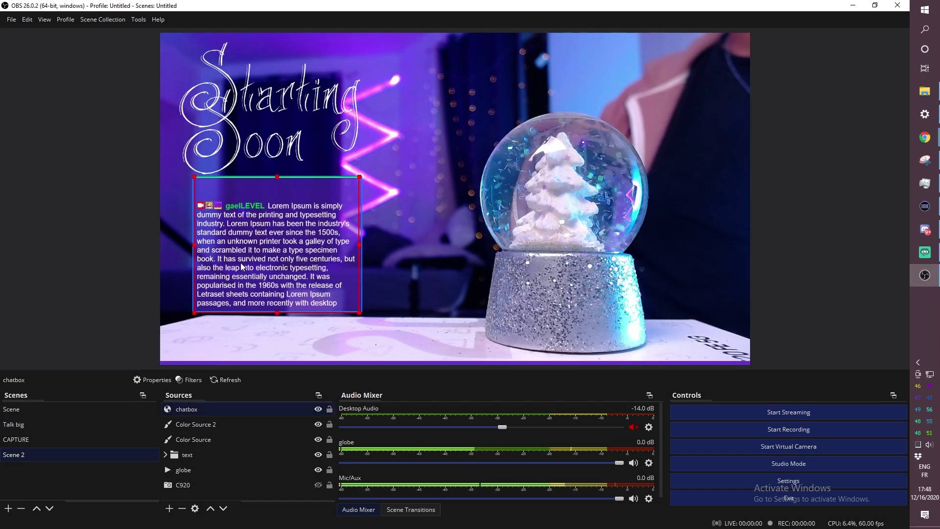
{"action": "left_click", "coordinate": [63, 178]}
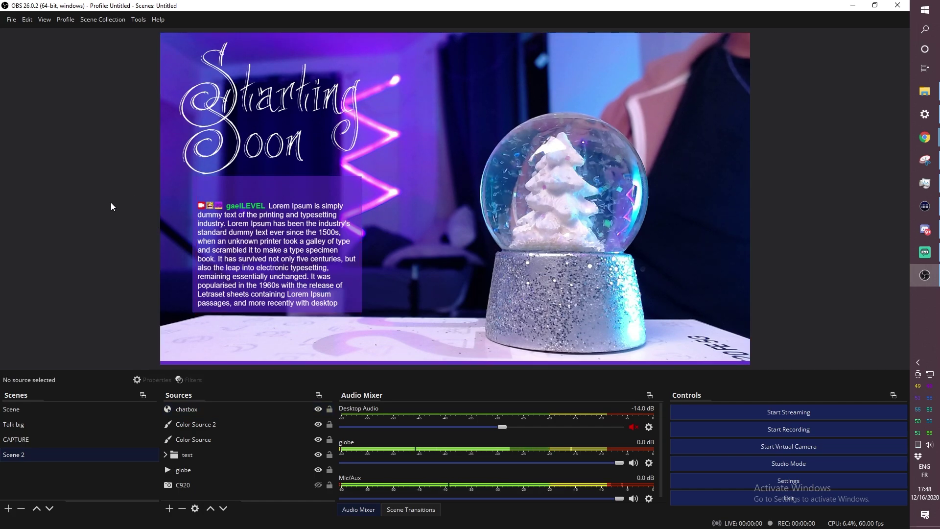
{"action": "left_click", "coordinate": [207, 425]}
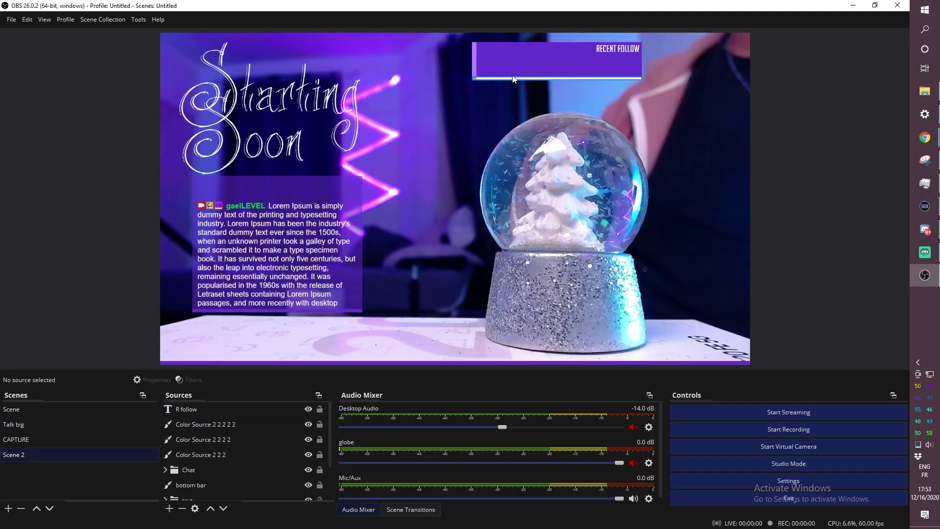
Confirm the purple colour for the recent-event label bars.
{"action": "left_click", "coordinate": [610, 46]}
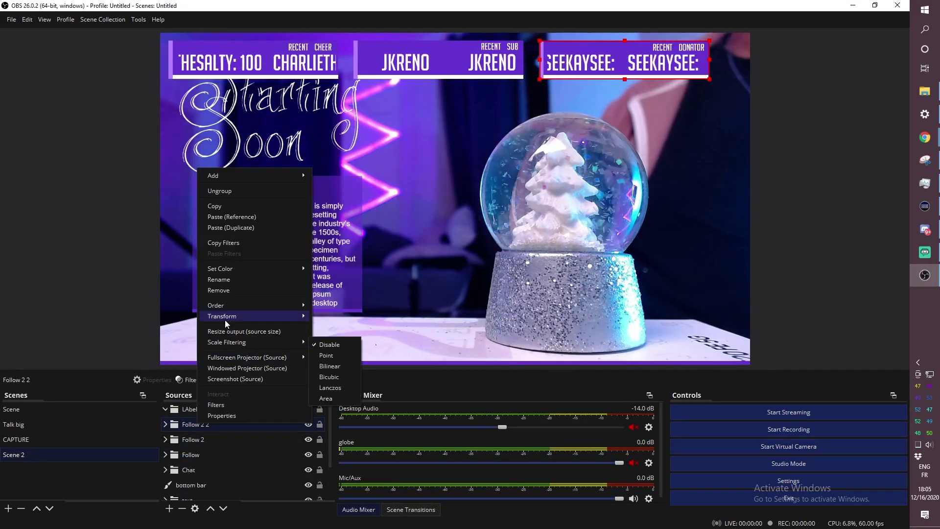
Create a new scene named 'labels'.
{"action": "left_click", "coordinate": [186, 442]}
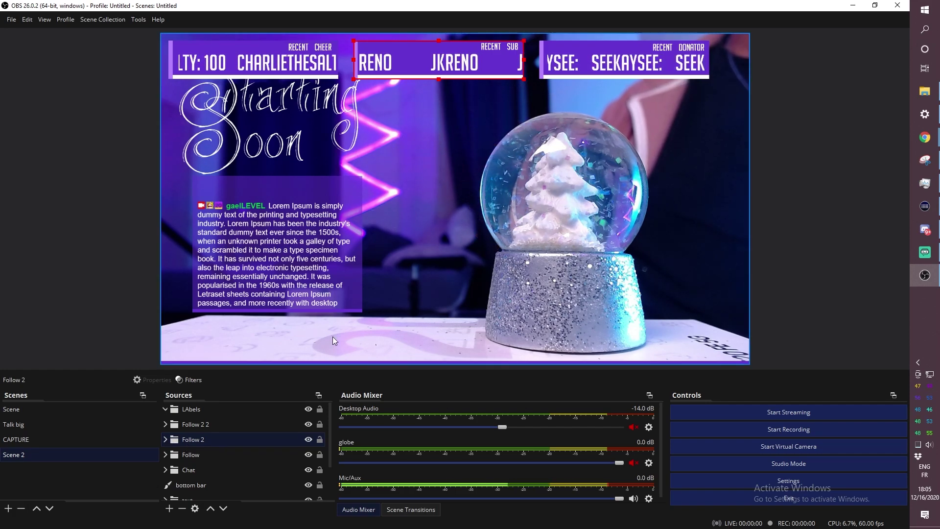
{"action": "left_click", "coordinate": [9, 508]}
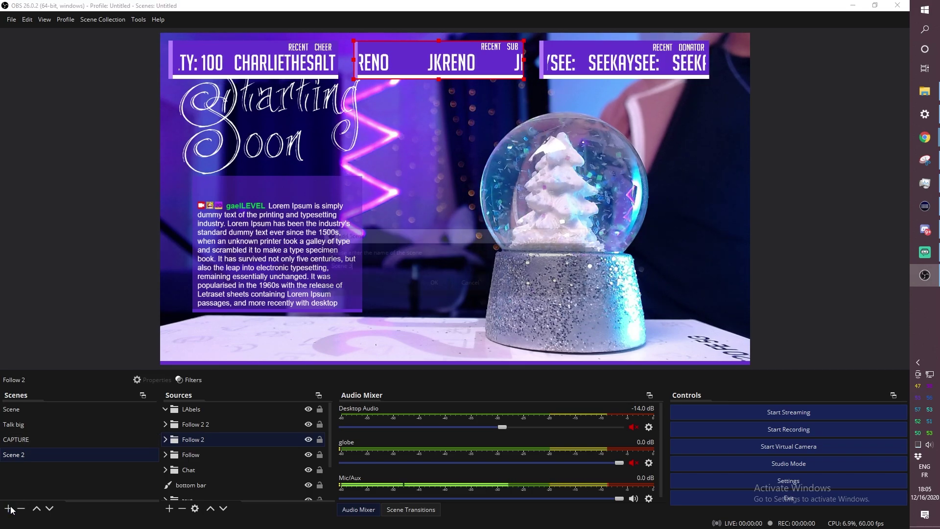
{"action": "type", "text": "labels"}
{"action": "key", "text": "Return"}
Copy the Follow label groups and paste duplicates into the labels scene.
{"action": "key", "text": "Up"}
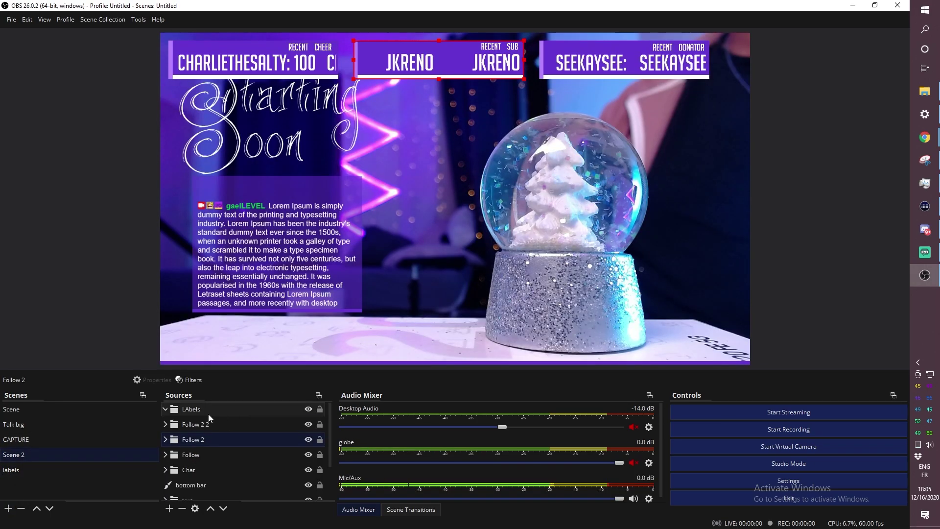
{"action": "left_click", "coordinate": [199, 424]}
{"action": "key", "text": "ctrl+c"}
{"action": "left_click", "coordinate": [11, 470]}
{"action": "right_click", "coordinate": [210, 430]}
{"action": "left_click", "coordinate": [248, 480]}
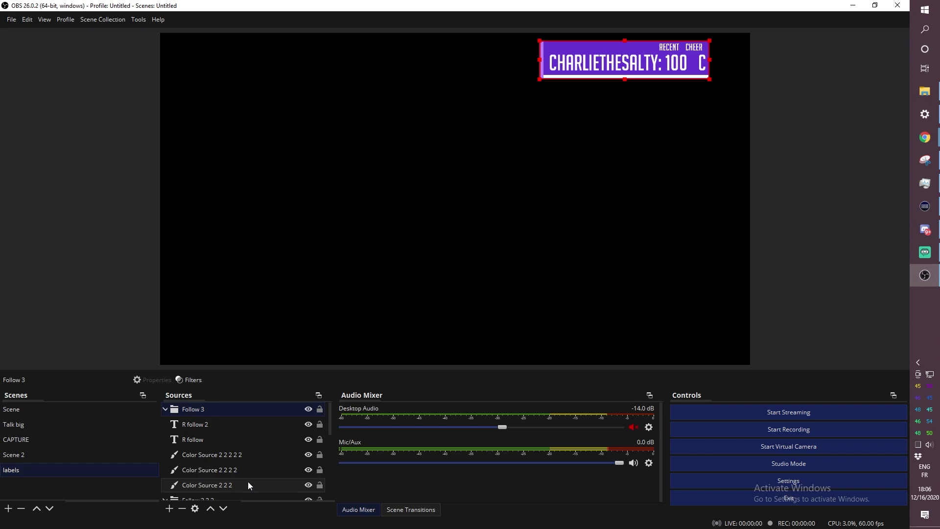
Collapse the pasted groups and arrange the label bars side by side.
{"action": "left_click", "coordinate": [165, 408]}
{"action": "left_click", "coordinate": [165, 424]}
{"action": "left_click", "coordinate": [164, 439]}
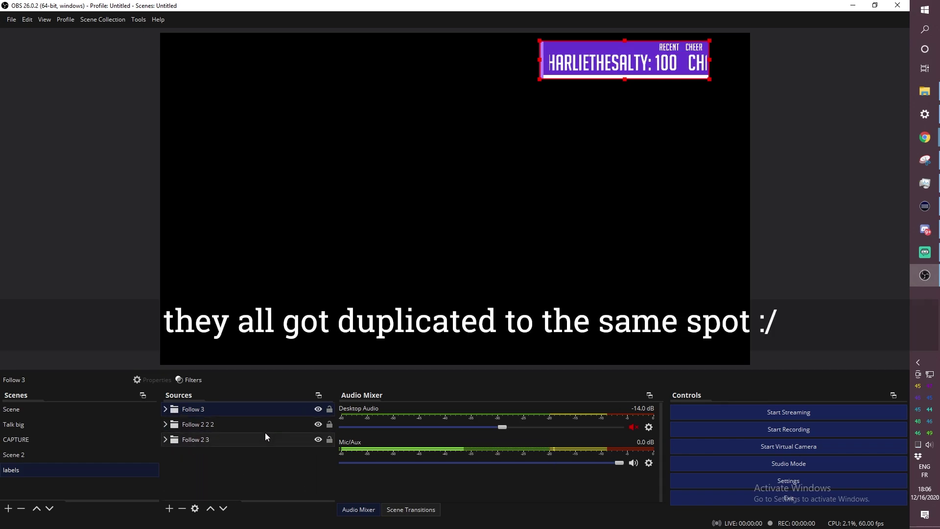
{"action": "left_click", "coordinate": [441, 220]}
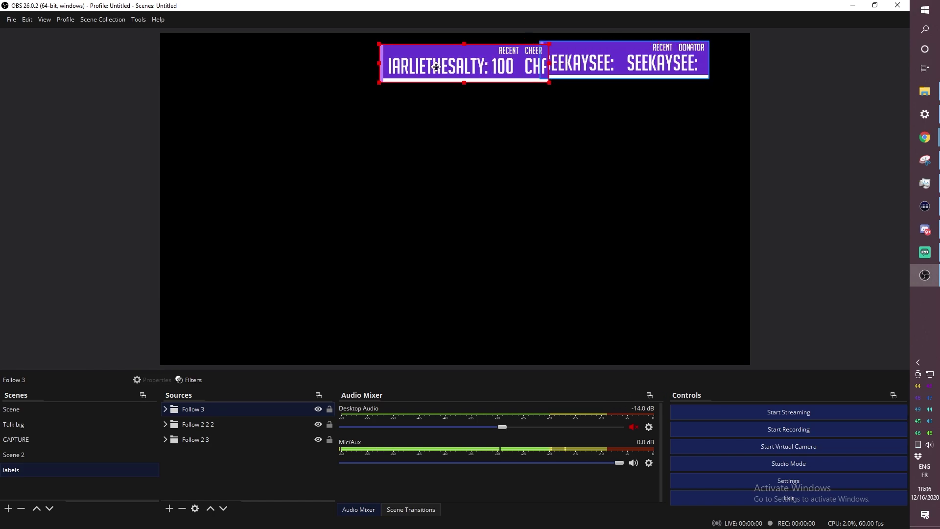
{"action": "left_click", "coordinate": [21, 458]}
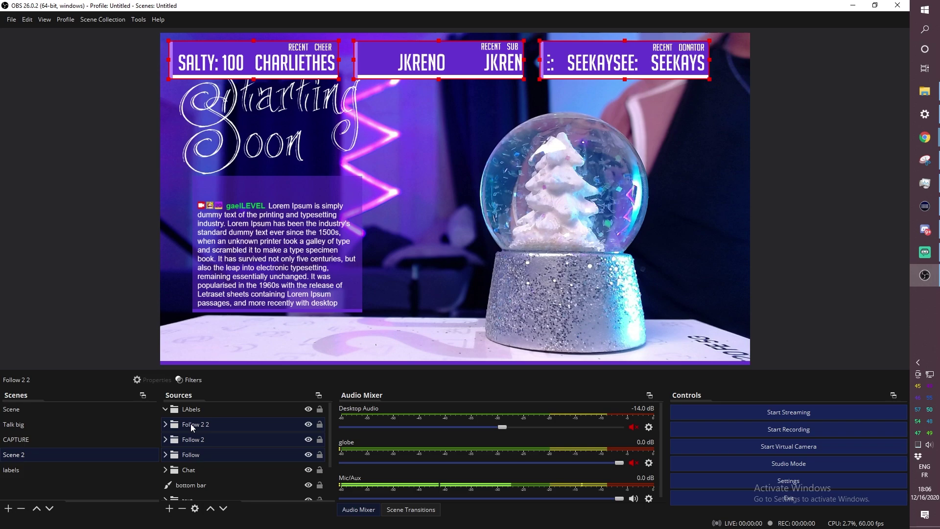
Delete the Follow label groups and add the existing labels scene as a source.
{"action": "key", "text": "Delete"}
{"action": "key", "text": "Return"}
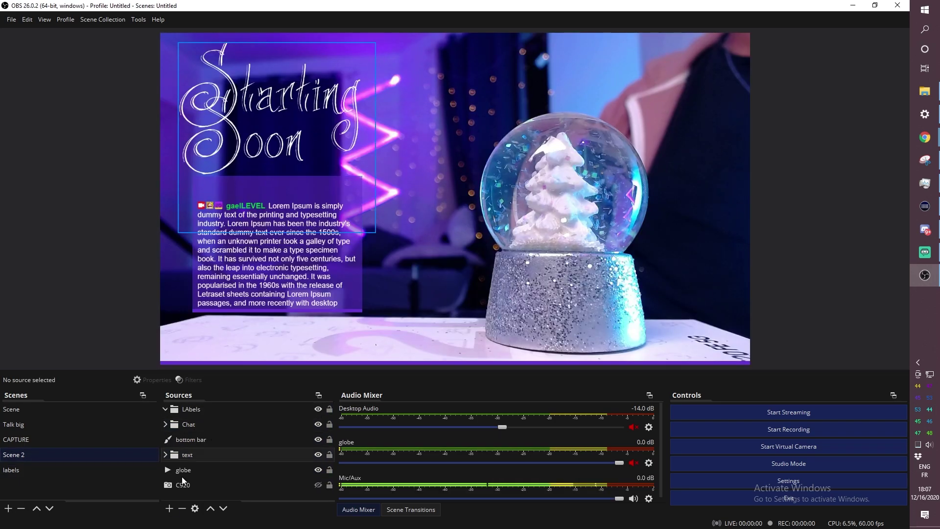
{"action": "left_click", "coordinate": [169, 508]}
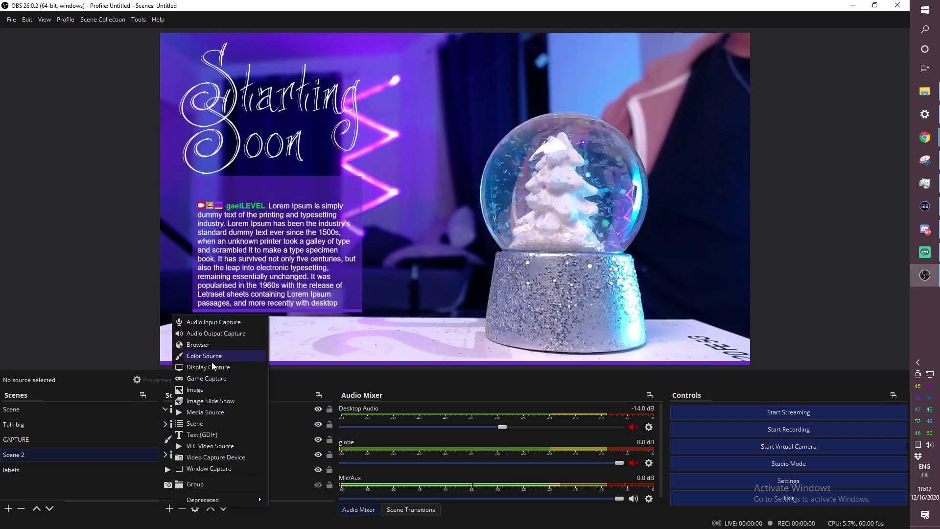
{"action": "left_click", "coordinate": [195, 424]}
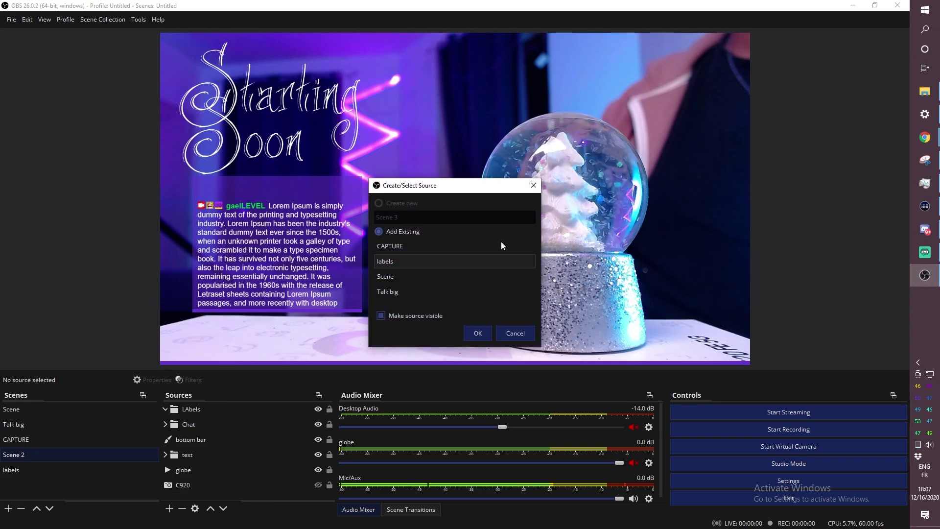
{"action": "left_click", "coordinate": [416, 261]}
{"action": "left_click", "coordinate": [478, 335]}
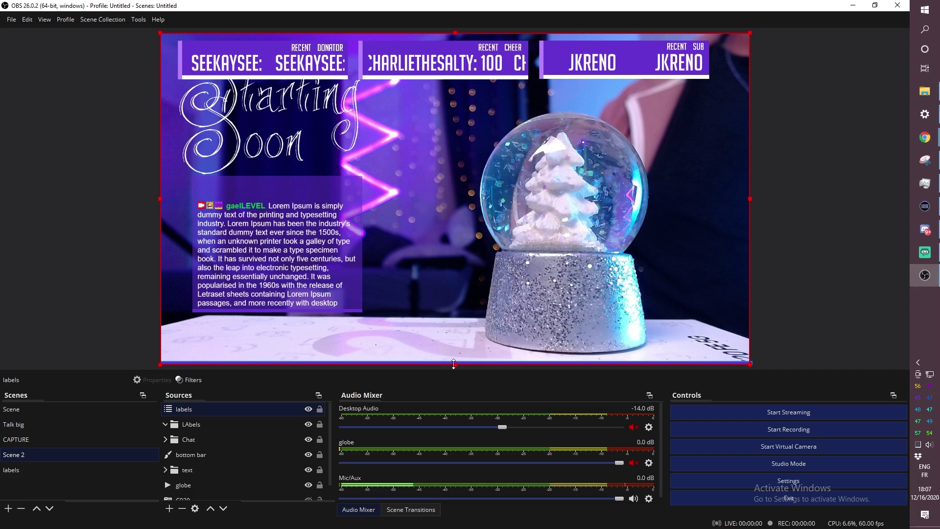
Shrink the labels scene into a small strip and move it to the bottom-left.
{"action": "left_click_drag", "start_coordinate": [455, 367], "coordinate": [462, 100]}
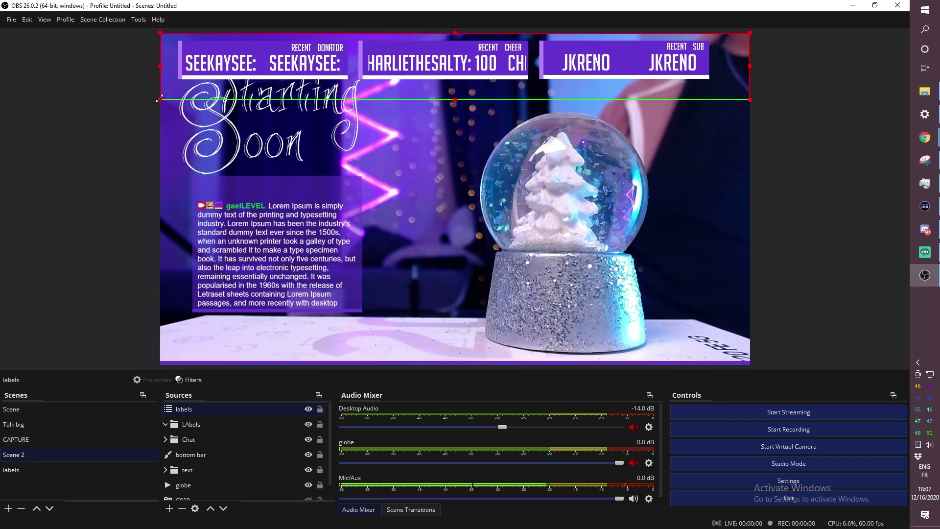
{"action": "left_click_drag", "start_coordinate": [160, 99], "coordinate": [489, 59]}
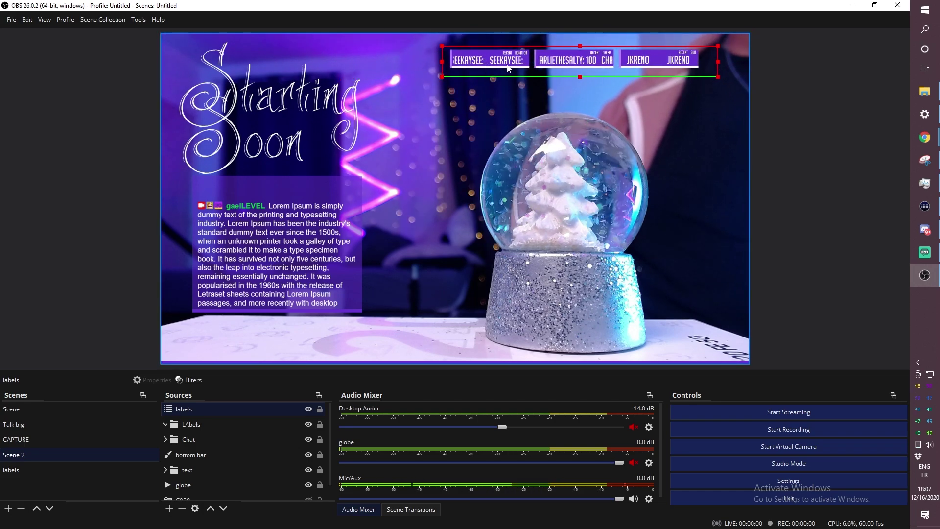
{"action": "left_click_drag", "start_coordinate": [579, 60], "coordinate": [320, 335]}
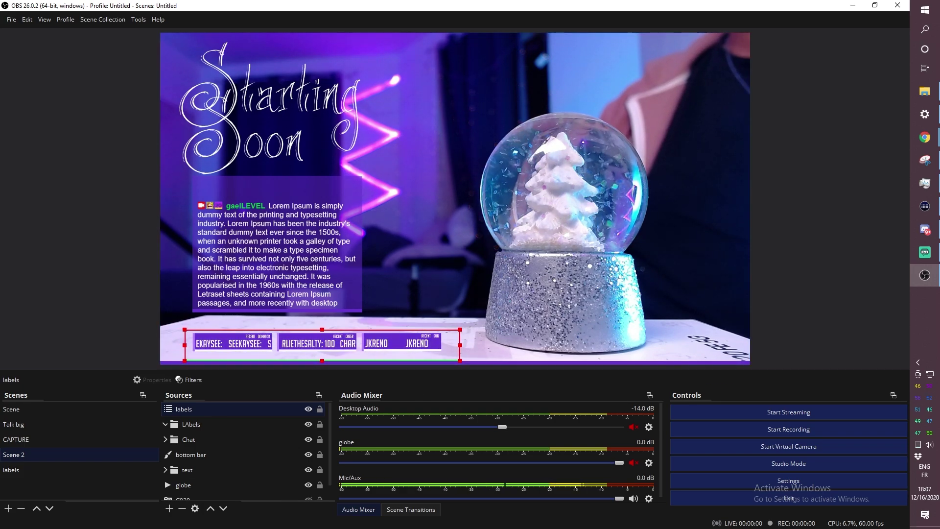
{"action": "left_click", "coordinate": [163, 485]}
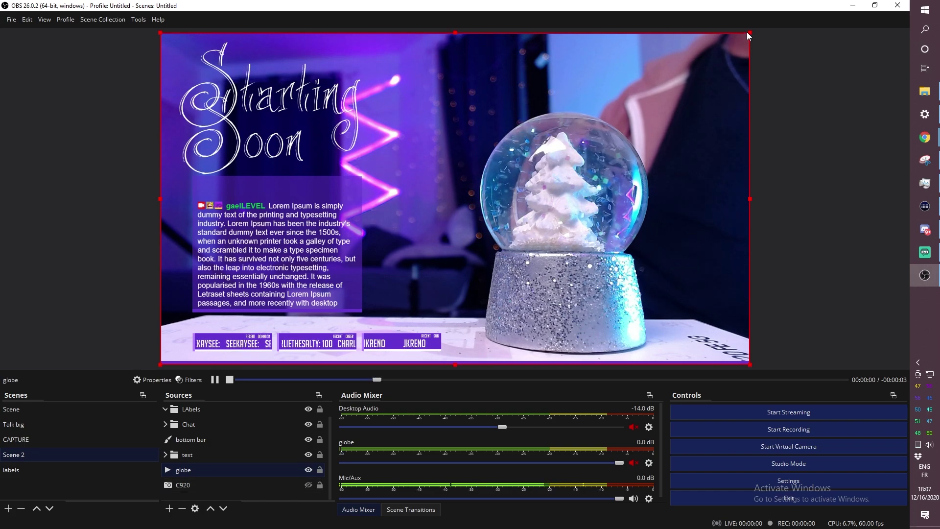
Enlarge the snow globe video and add a Color Correction filter to it.
{"action": "left_click_drag", "start_coordinate": [754, 31], "coordinate": [807, 29]}
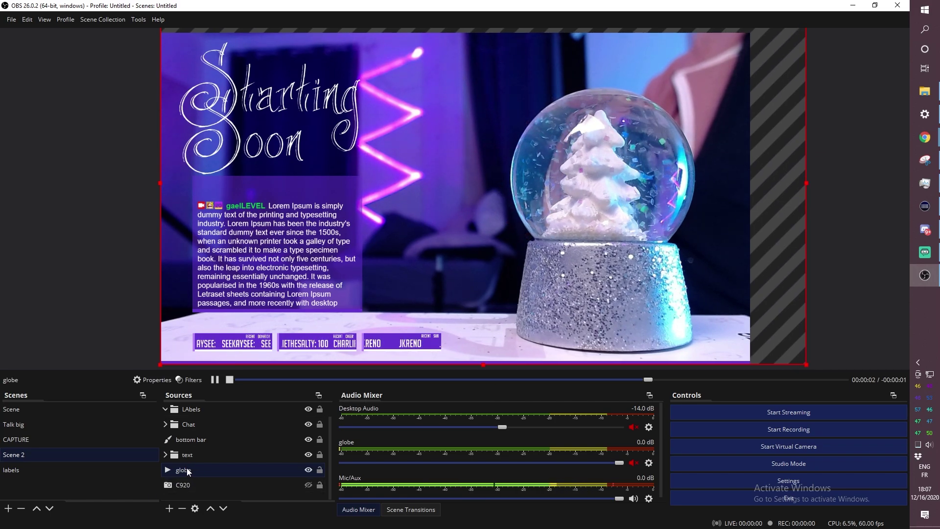
{"action": "right_click", "coordinate": [186, 468]}
{"action": "left_click", "coordinate": [208, 450]}
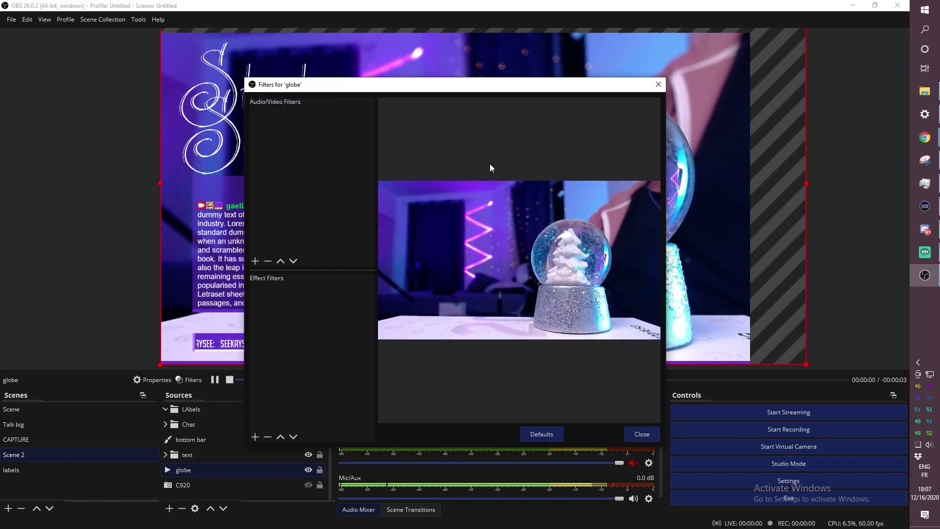
{"action": "left_click", "coordinate": [255, 437]}
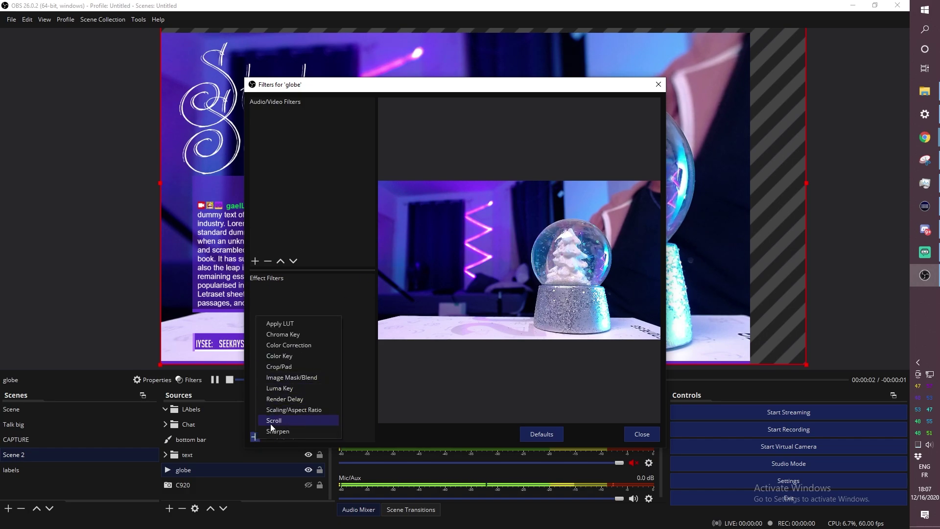
{"action": "left_click", "coordinate": [286, 345]}
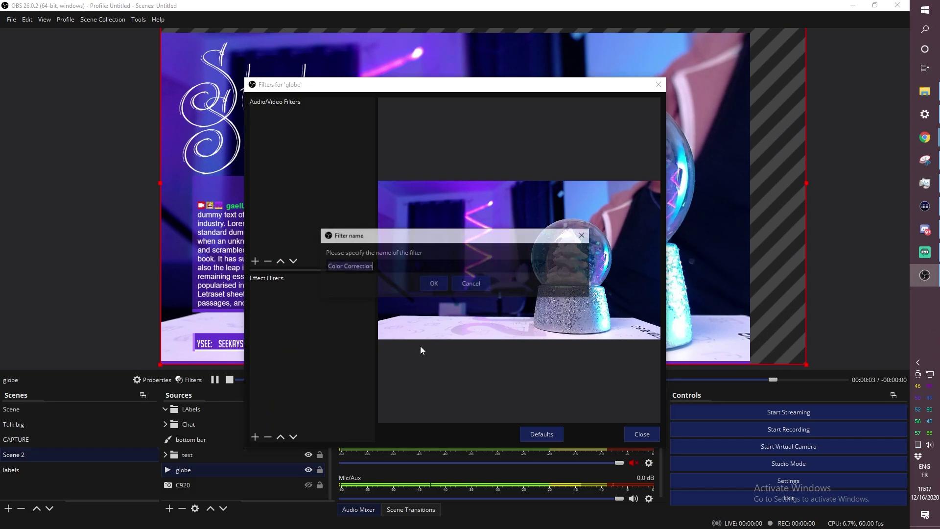
{"action": "left_click", "coordinate": [430, 284]}
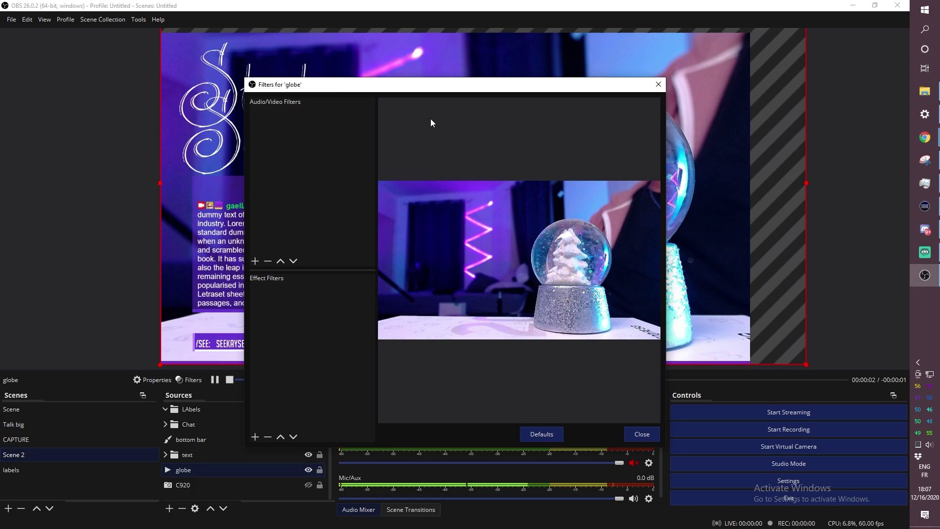
Set the globe's Color Correction to contrast 0.16, brightness 0.02, saturation 0.41.
{"action": "left_click_drag", "start_coordinate": [447, 88], "coordinate": [840, 101]}
{"action": "left_click_drag", "start_coordinate": [730, 101], "coordinate": [20, 30]}
{"action": "left_click", "coordinate": [751, 280]}
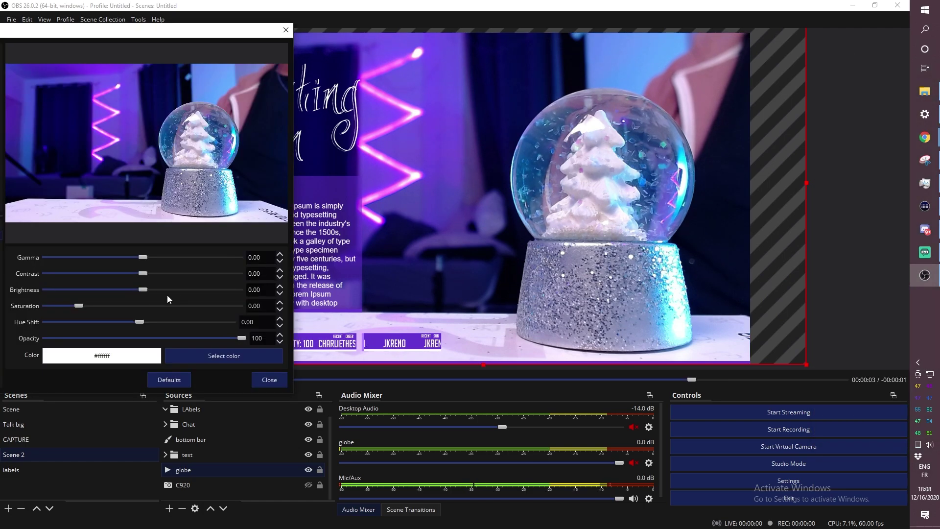
{"action": "left_click_drag", "start_coordinate": [83, 304], "coordinate": [138, 327]}
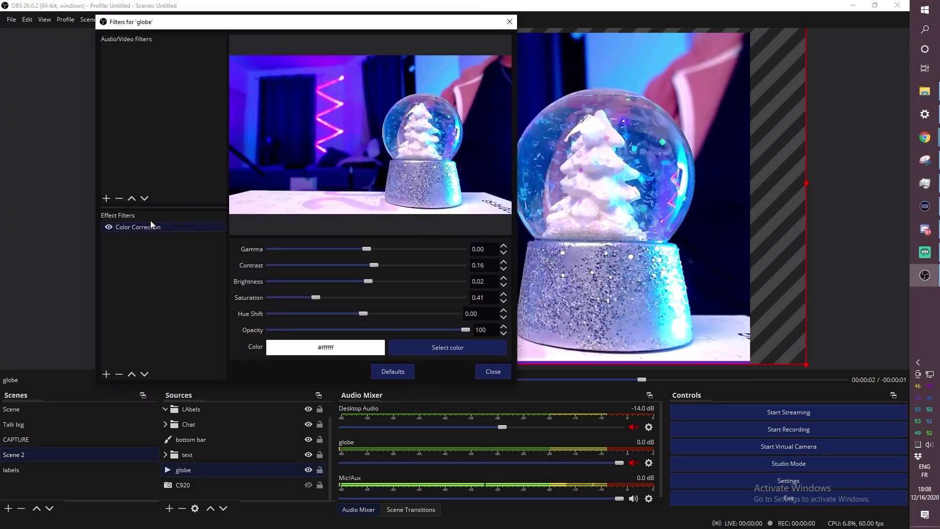
Add a Sharpen filter to the globe video with sharpness 0.10.
{"action": "left_click", "coordinate": [106, 374]}
{"action": "left_click", "coordinate": [140, 482]}
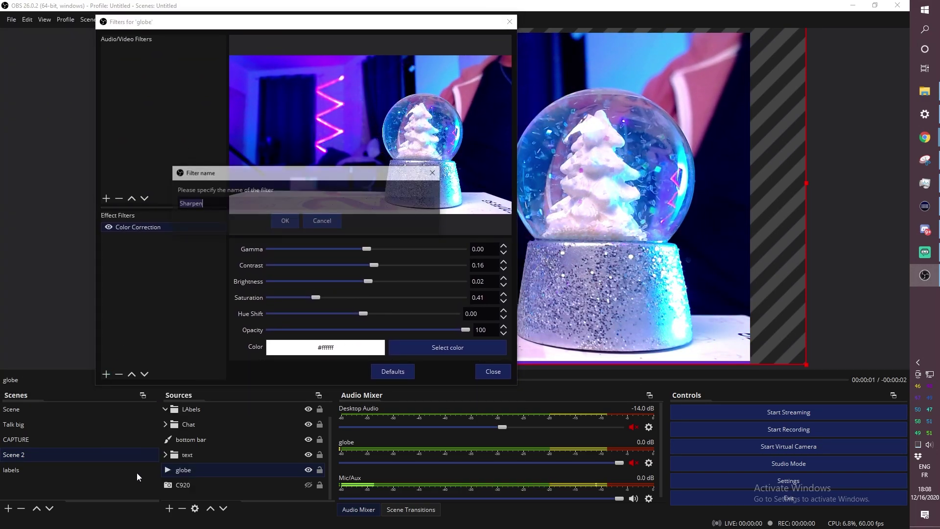
{"action": "left_click", "coordinate": [287, 221]}
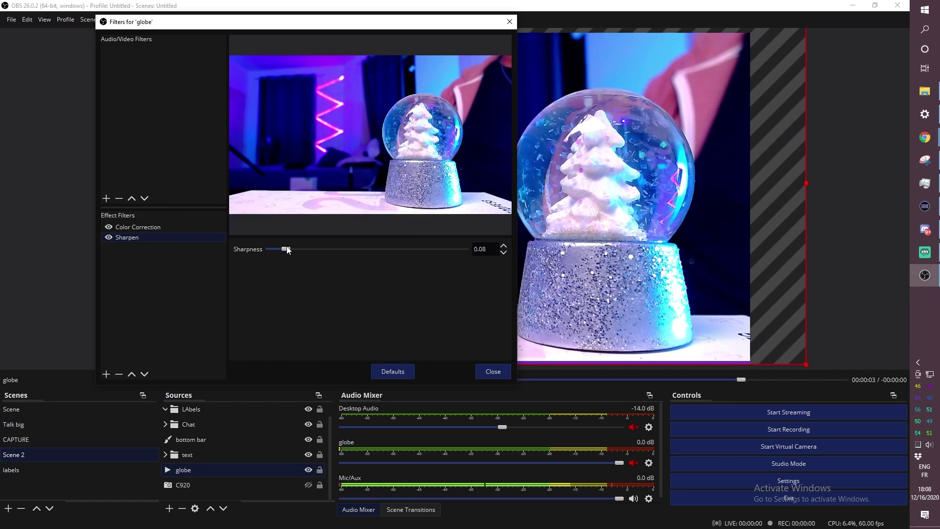
{"action": "left_click_drag", "start_coordinate": [289, 247], "coordinate": [451, 247]}
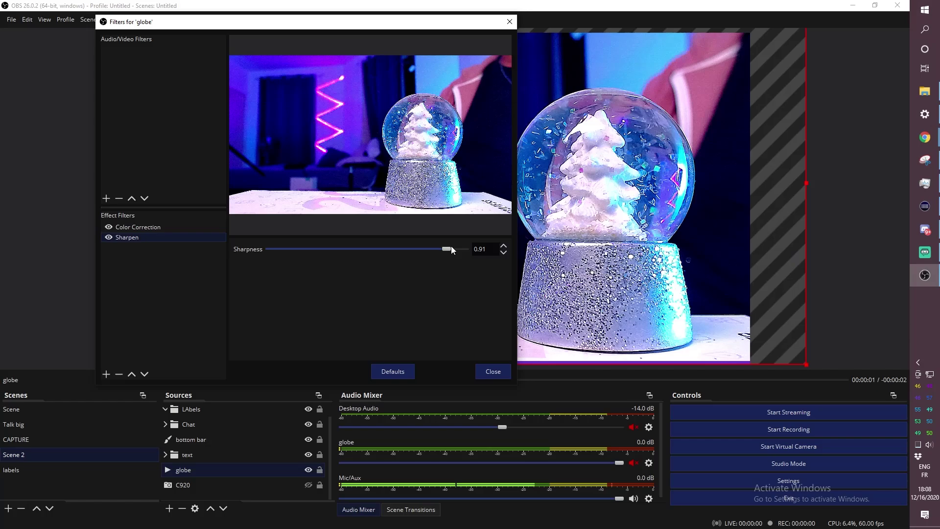
{"action": "left_click_drag", "start_coordinate": [404, 22], "coordinate": [296, 28]}
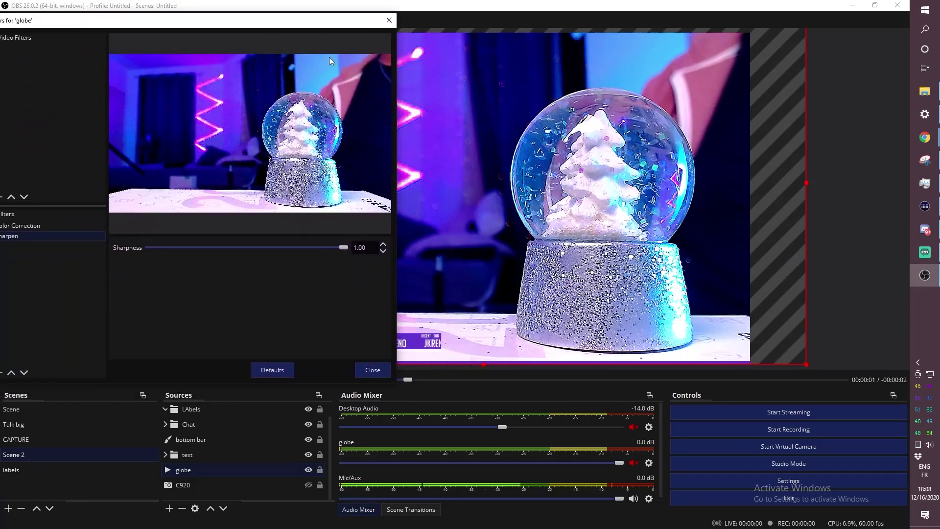
{"action": "left_click", "coordinate": [338, 247]}
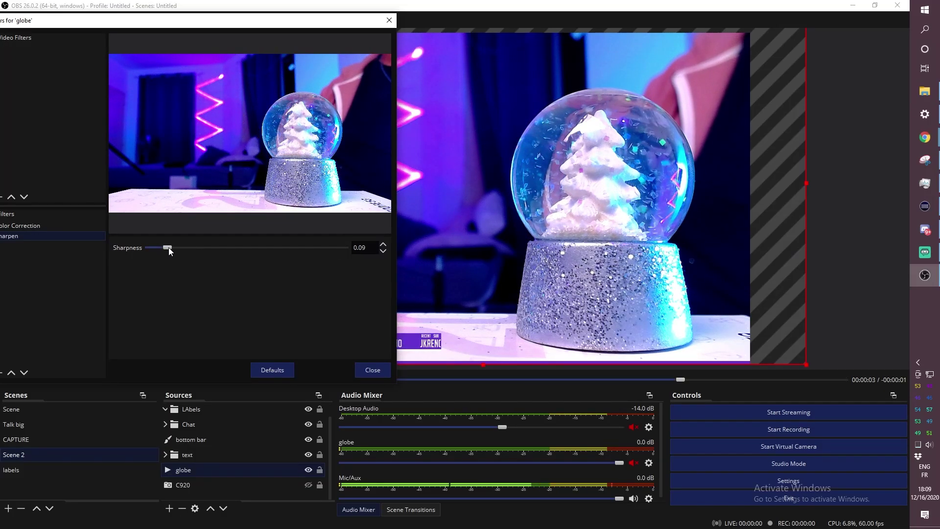
{"action": "left_click_drag", "start_coordinate": [169, 248], "coordinate": [172, 247]}
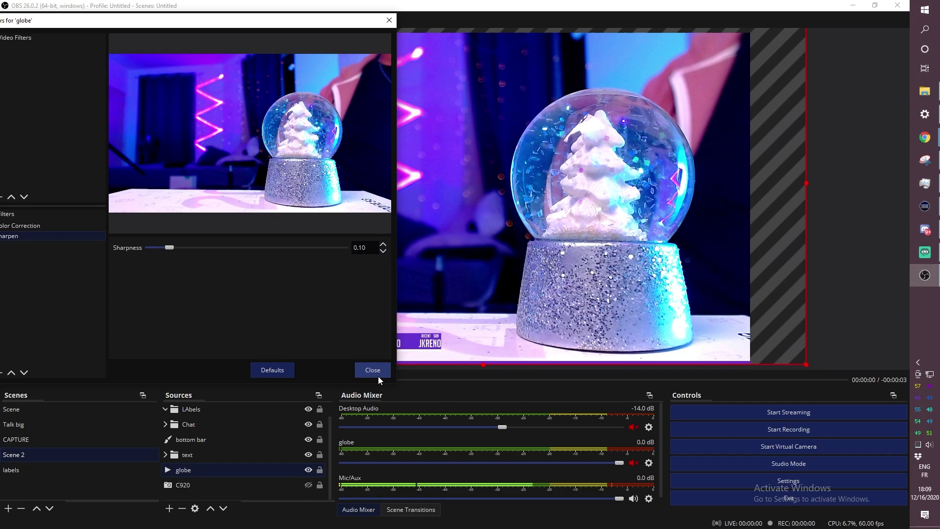
{"action": "left_click_drag", "start_coordinate": [86, 23], "coordinate": [153, 17]}
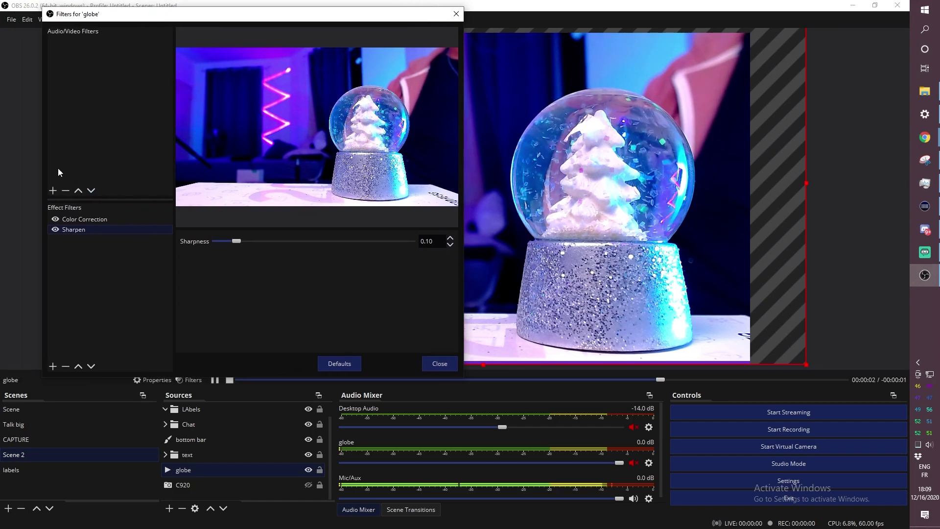
Toggle the Color Correction filter off and back on, then close the globe's filters.
{"action": "left_click", "coordinate": [55, 220]}
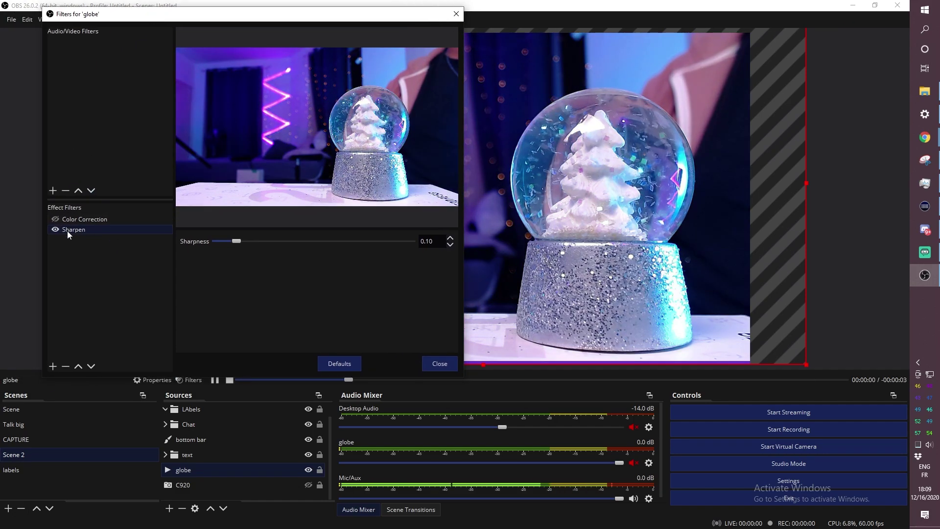
{"action": "left_click", "coordinate": [55, 220]}
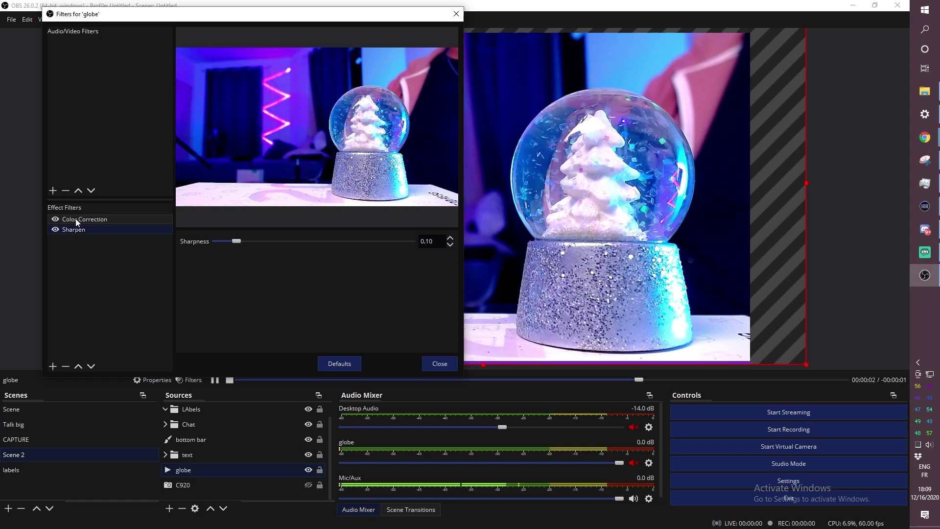
{"action": "left_click", "coordinate": [75, 219]}
{"action": "left_click", "coordinate": [165, 424]}
{"action": "left_click", "coordinate": [203, 451]}
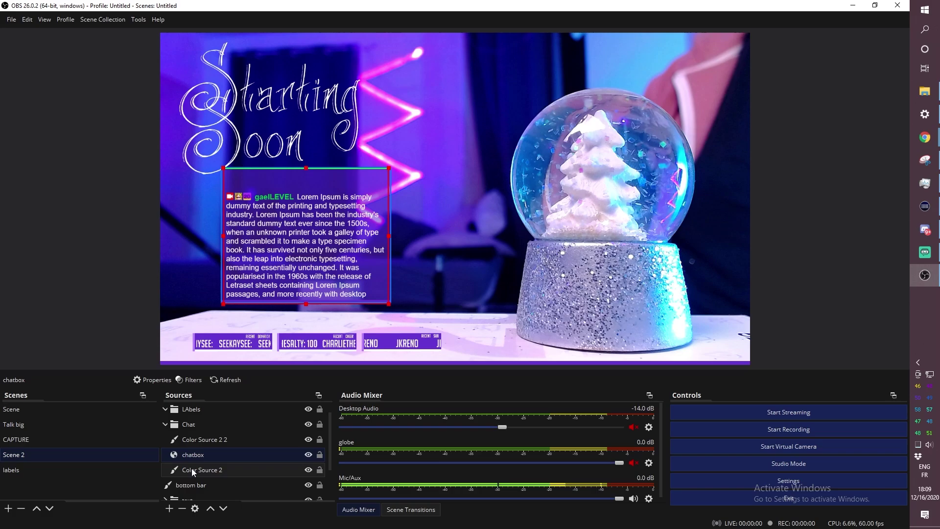
Change the chatbox source's width, then send a test message in the Twitch chat.
{"action": "double_click", "coordinate": [198, 450]}
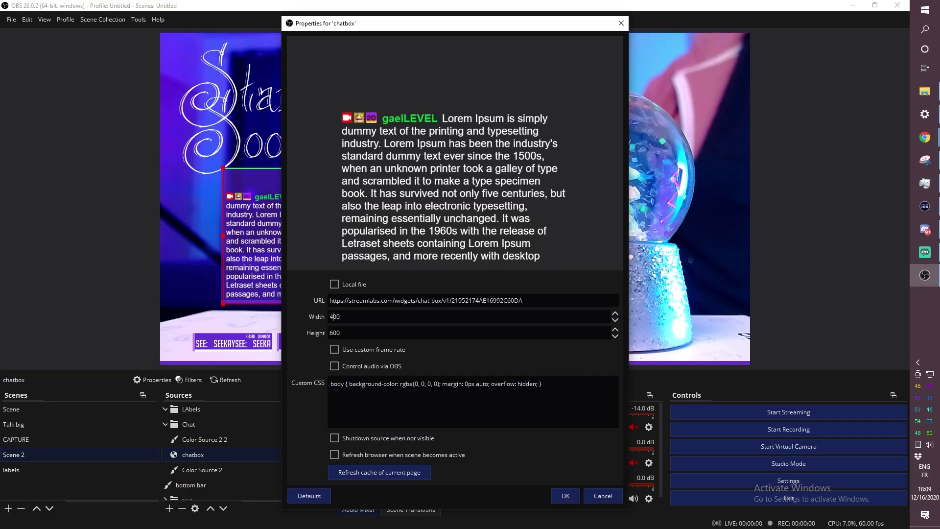
{"action": "left_click", "coordinate": [564, 496]}
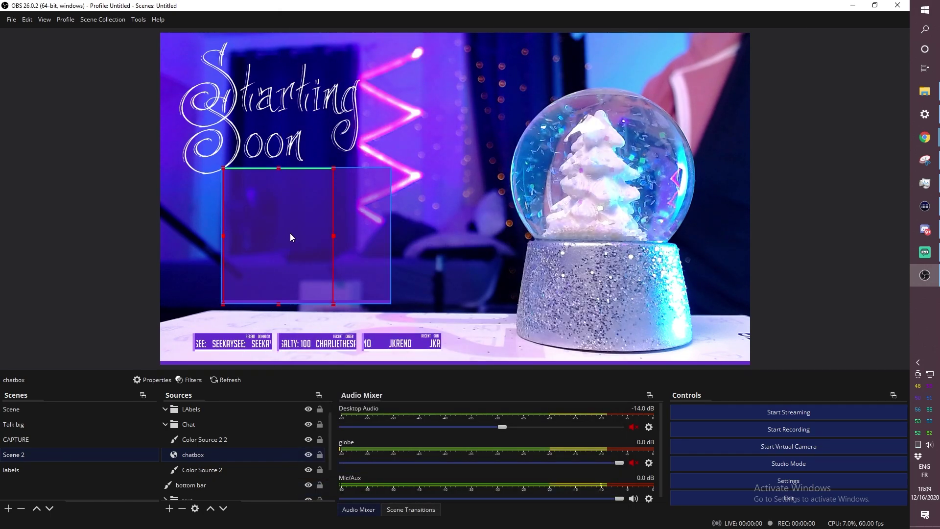
{"action": "left_click", "coordinate": [934, 139]}
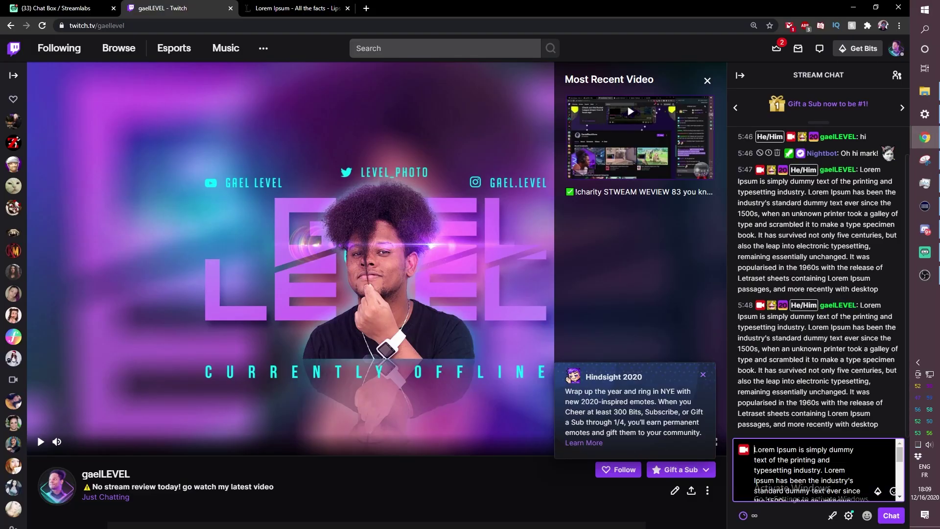
{"action": "key", "text": "Return"}
{"action": "key", "text": "alt+Tab"}
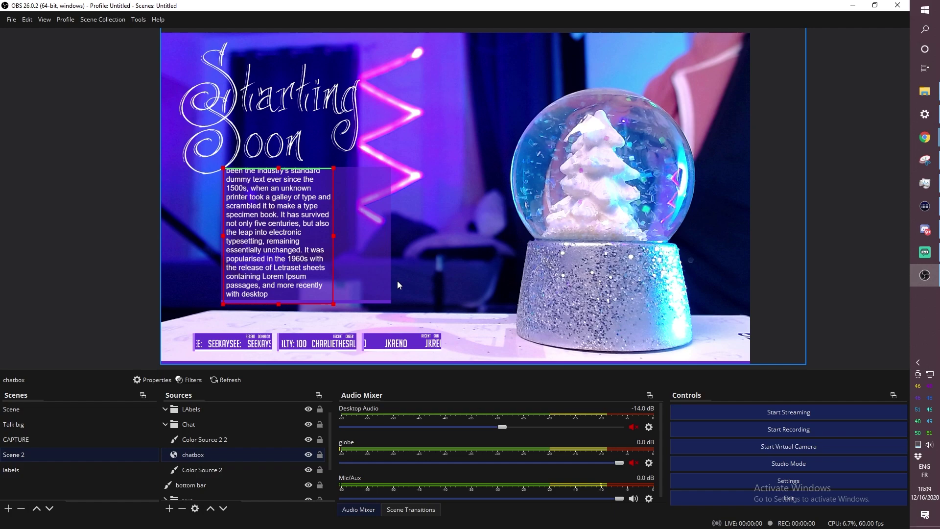
Narrow Color Source 2 and Color Source 2 2 to match the chat's width.
{"action": "left_click", "coordinate": [204, 471]}
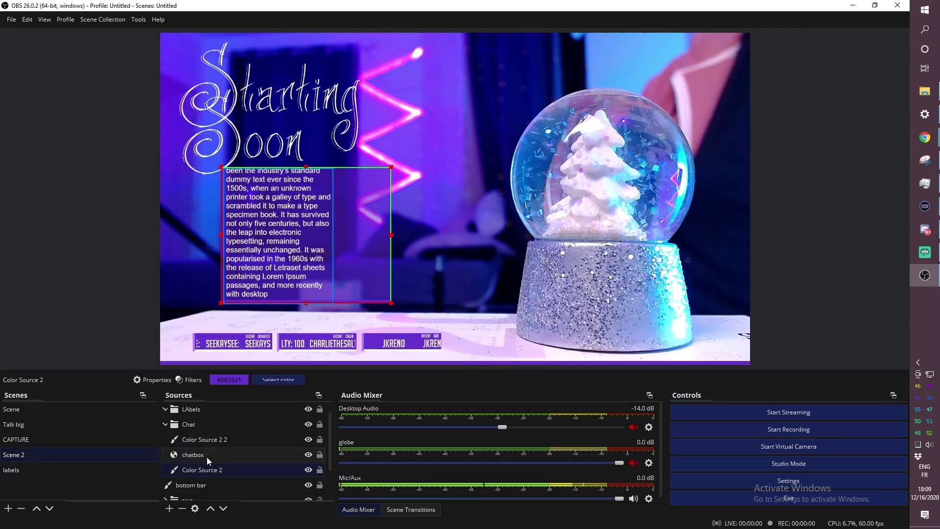
{"action": "left_click_drag", "start_coordinate": [391, 235], "coordinate": [336, 236]}
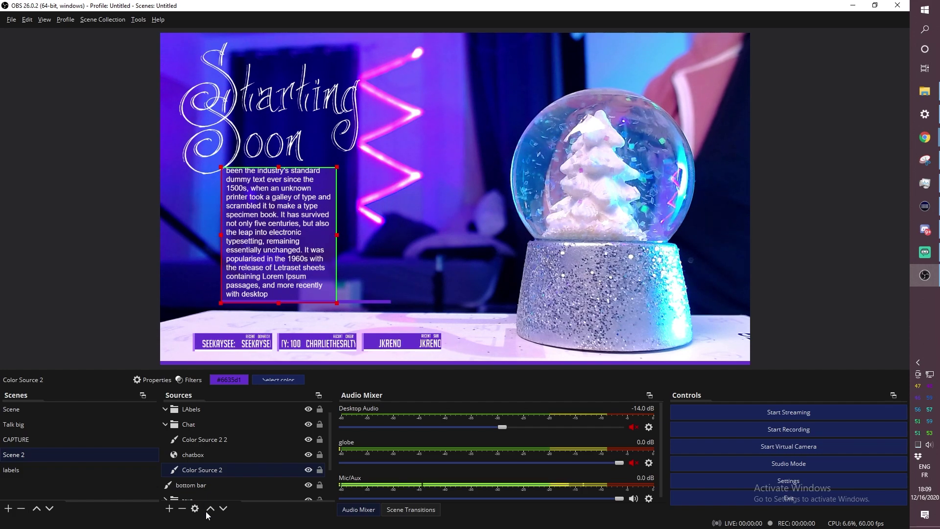
{"action": "left_click", "coordinate": [372, 301]}
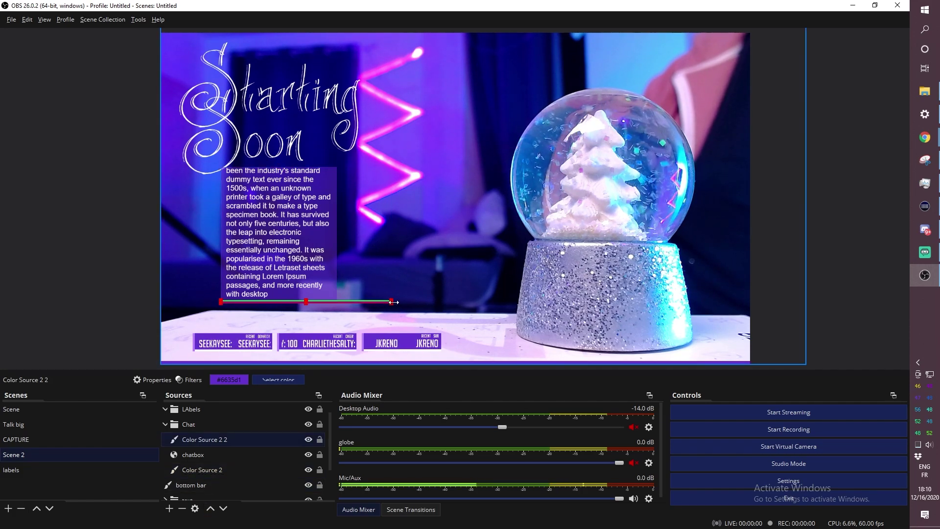
{"action": "left_click_drag", "start_coordinate": [392, 301], "coordinate": [337, 303]}
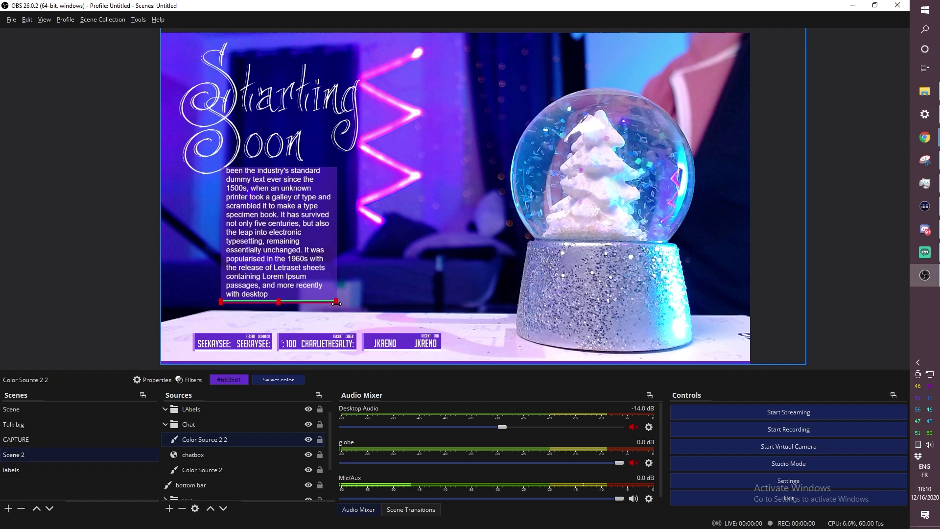
Drag the collapsed Chat group right and the Starting Soon title right and down.
{"action": "left_click", "coordinate": [135, 251]}
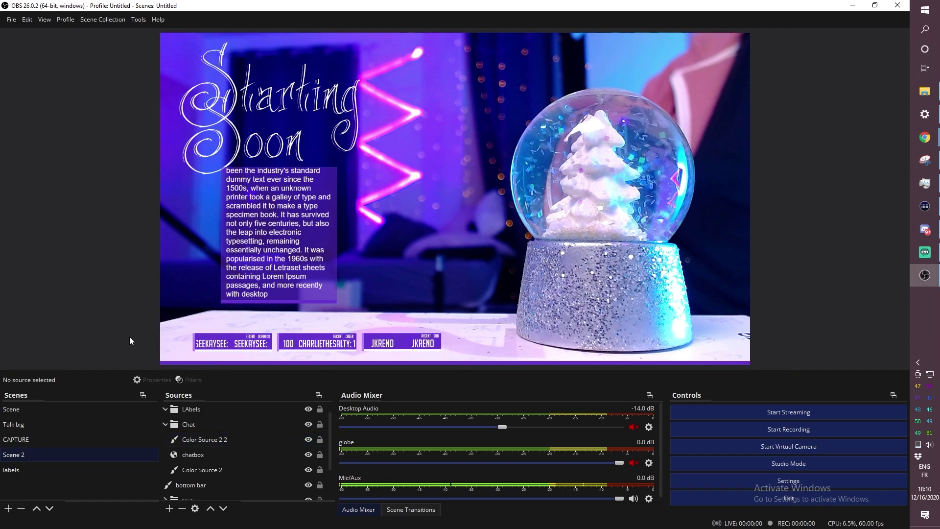
{"action": "left_click", "coordinate": [165, 424]}
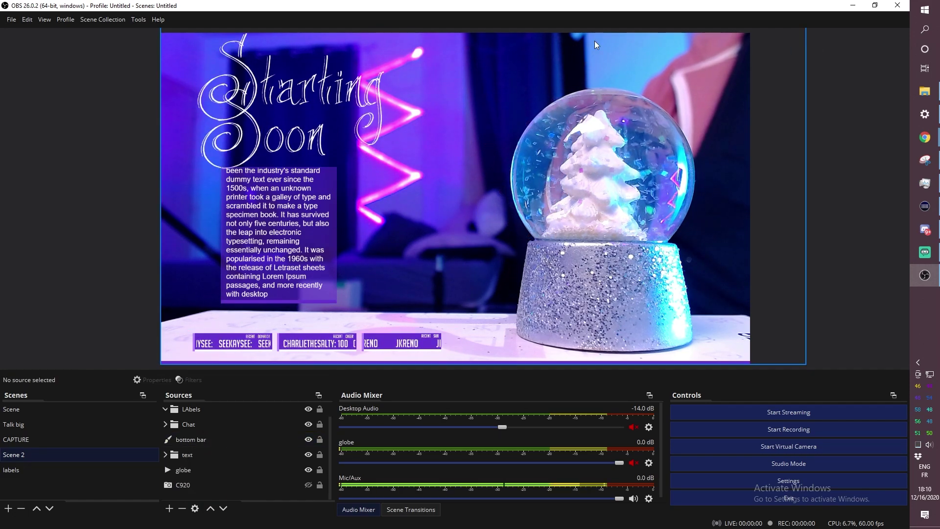
{"action": "left_click", "coordinate": [181, 425]}
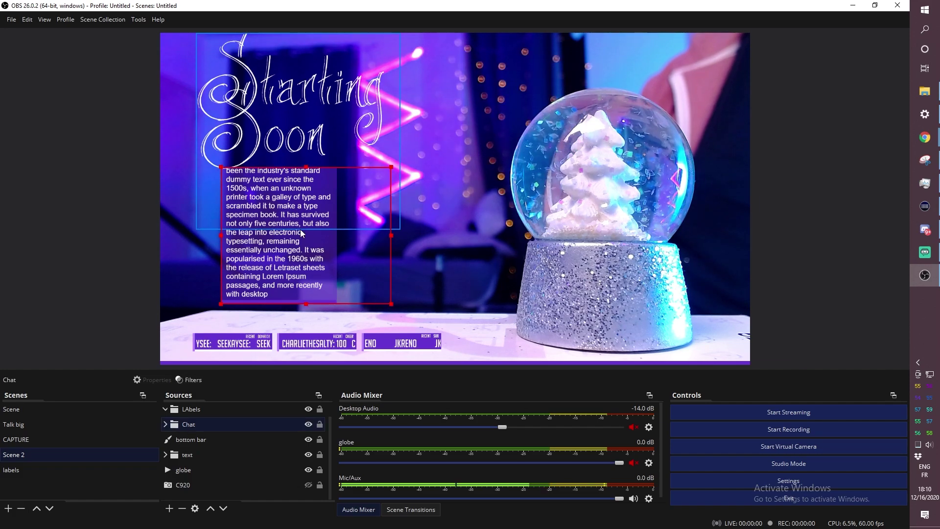
{"action": "left_click_drag", "start_coordinate": [265, 258], "coordinate": [310, 257]}
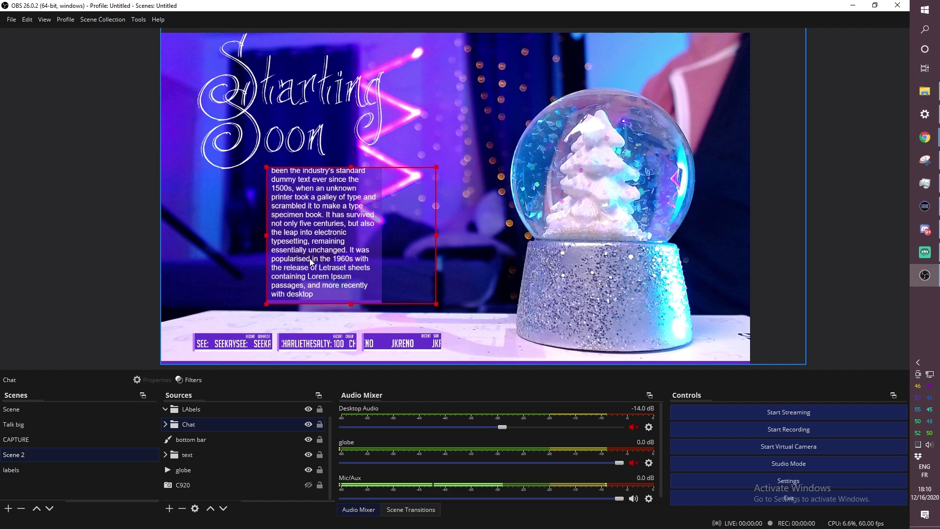
{"action": "left_click", "coordinate": [177, 456]}
{"action": "left_click_drag", "start_coordinate": [268, 91], "coordinate": [304, 96]}
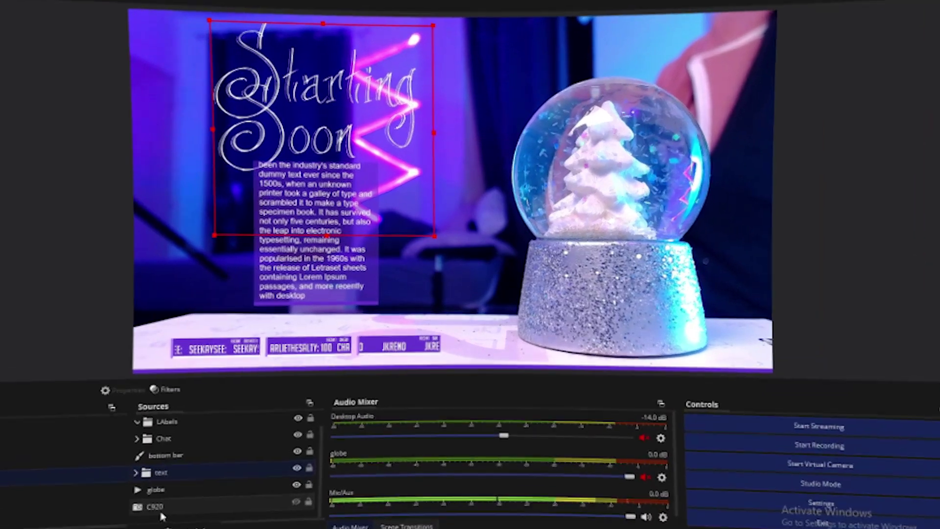